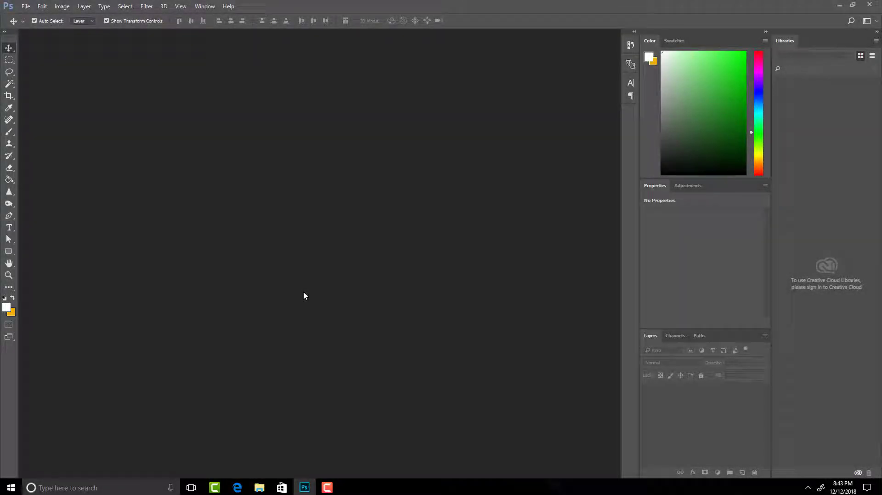
click(26, 6)
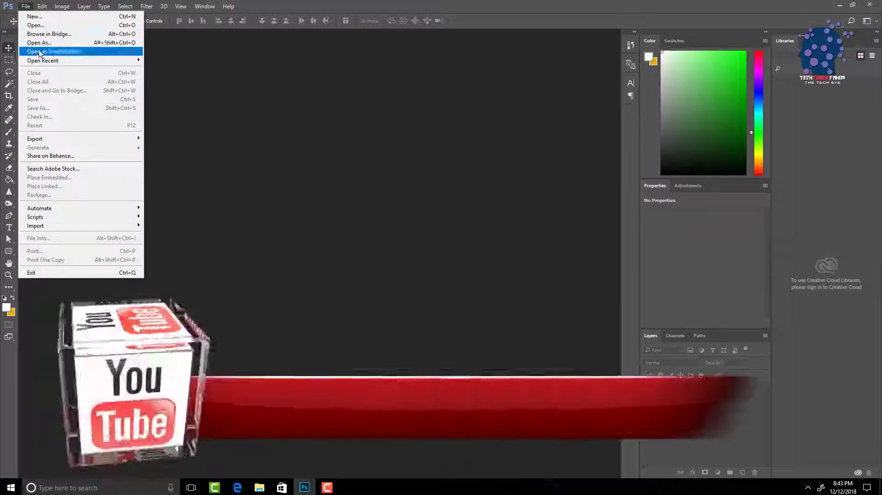
click(34, 25)
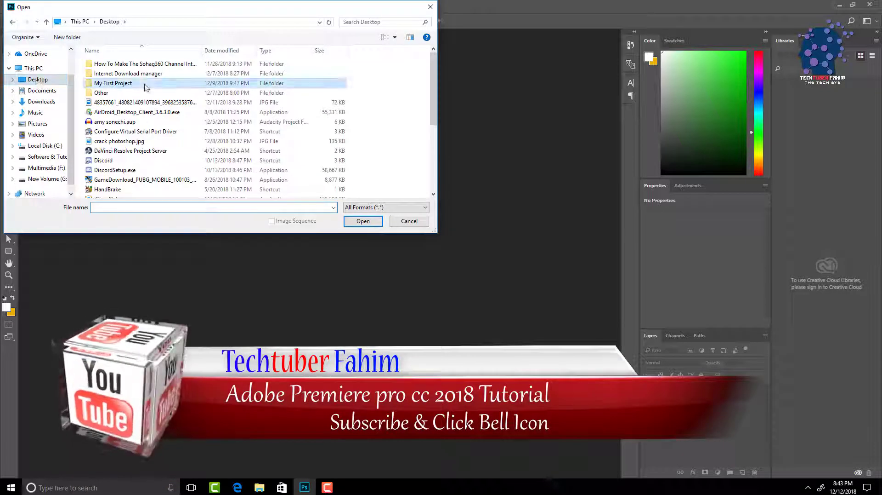
text(o-RAEES-900.jpg)
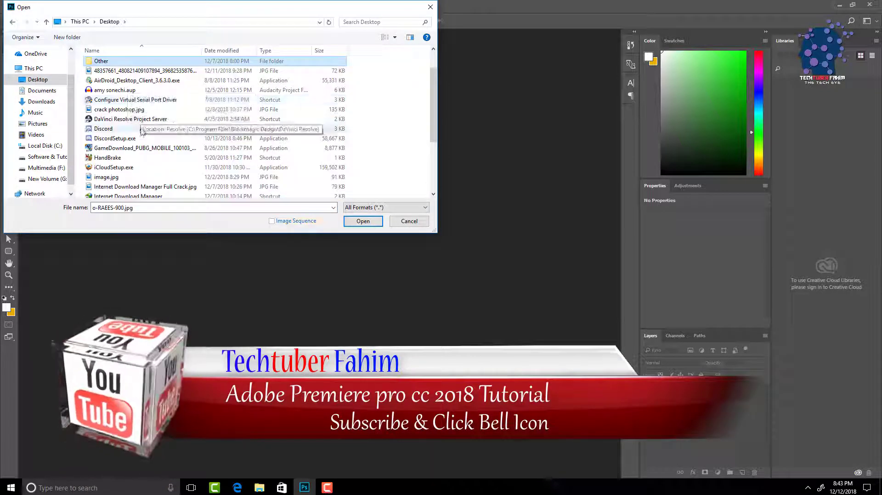
click(389, 221)
Open the image o-RAEES-900.jpg from the Desktop folder.
click(25, 6)
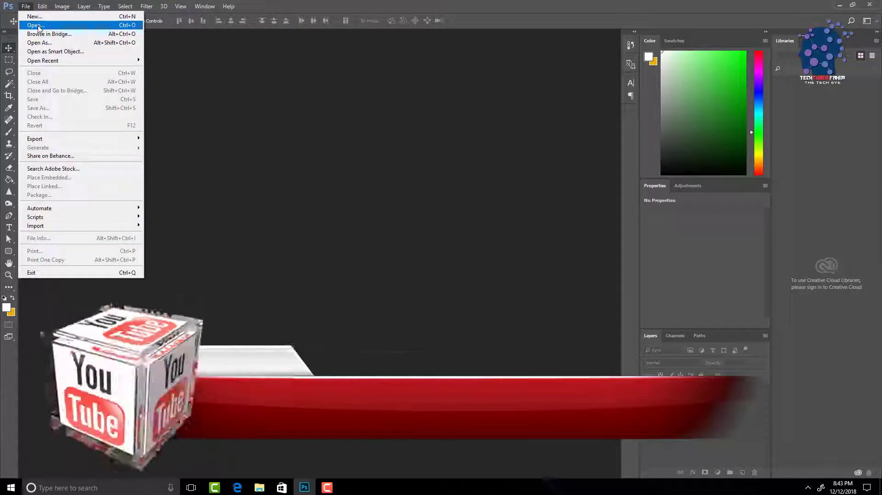
click(38, 26)
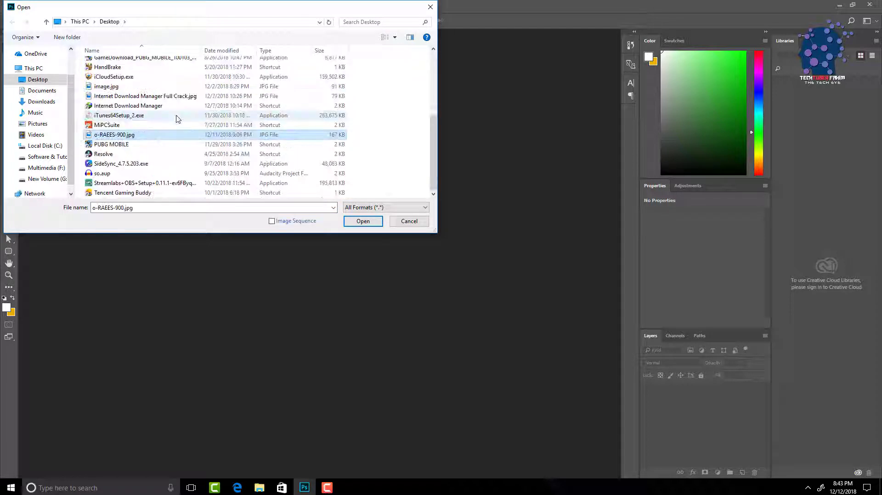
double_click(122, 134)
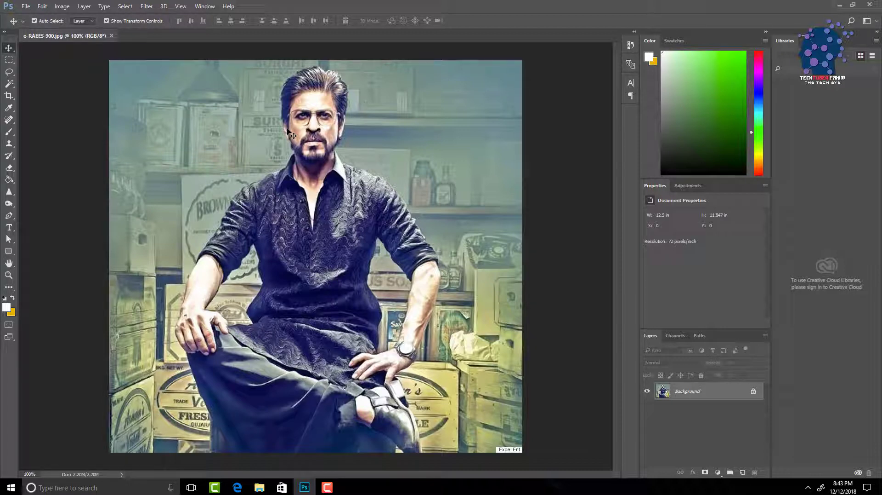
Create a new A4 document of 210 x 297 mm at 300 pixels/inch with a white background.
click(25, 6)
click(33, 16)
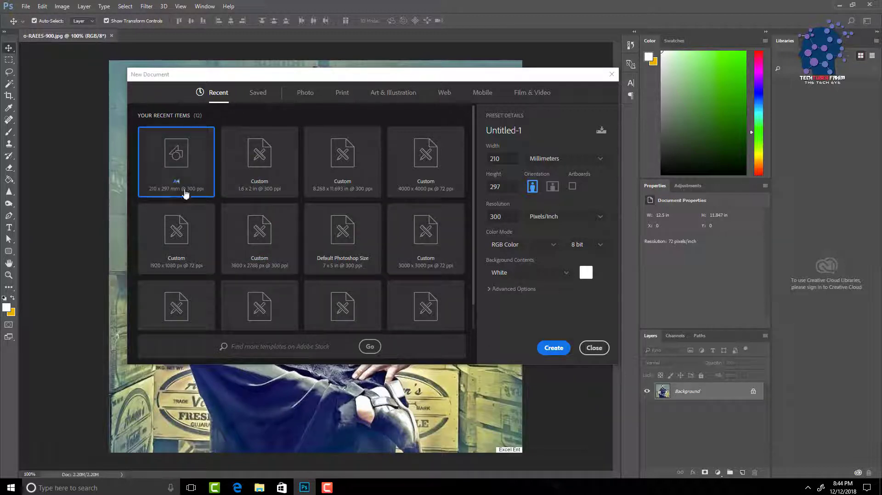
click(553, 347)
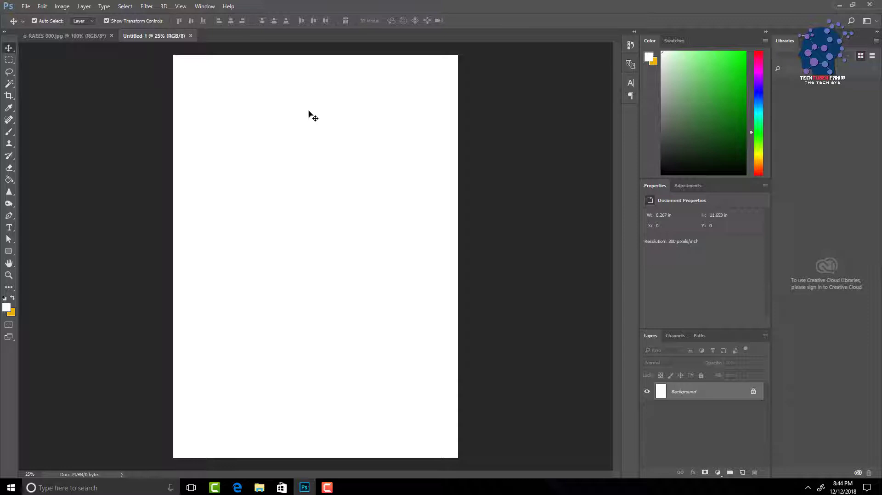
Create a second new document in inches, 1.6 wide by 2 high, at 300 pixels/inch with a white background.
click(24, 6)
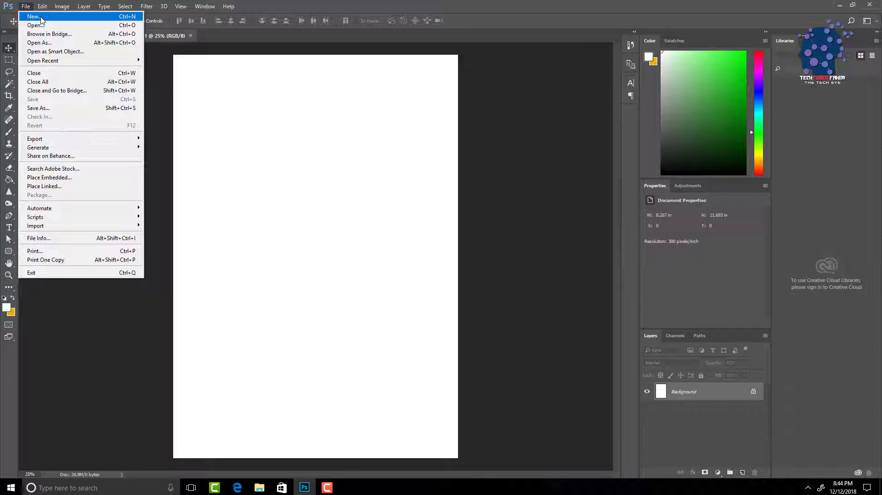
click(33, 16)
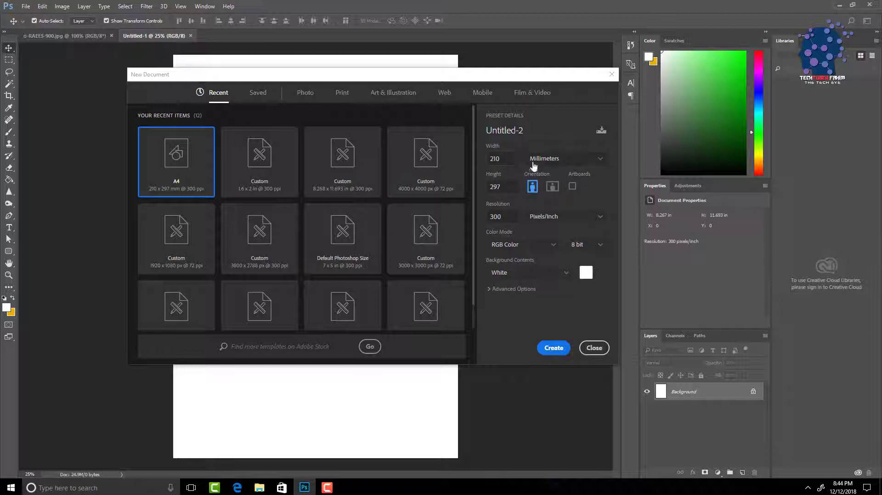
click(557, 161)
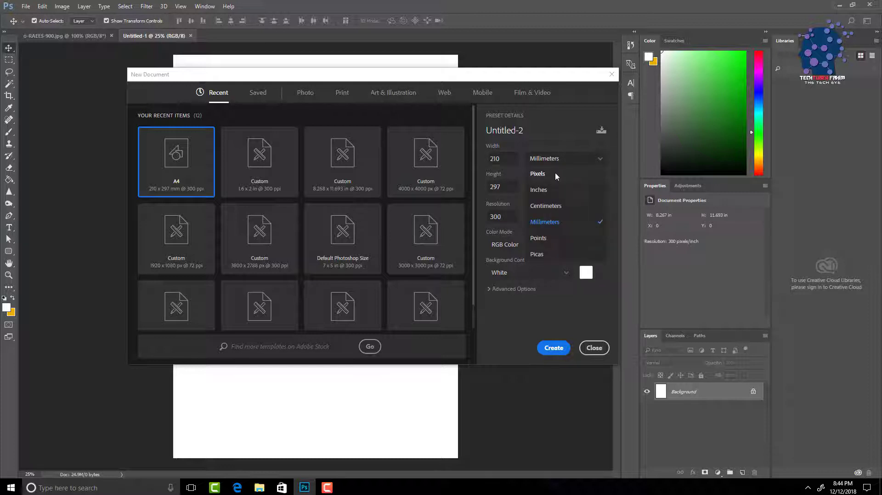
click(557, 175)
click(555, 161)
click(534, 190)
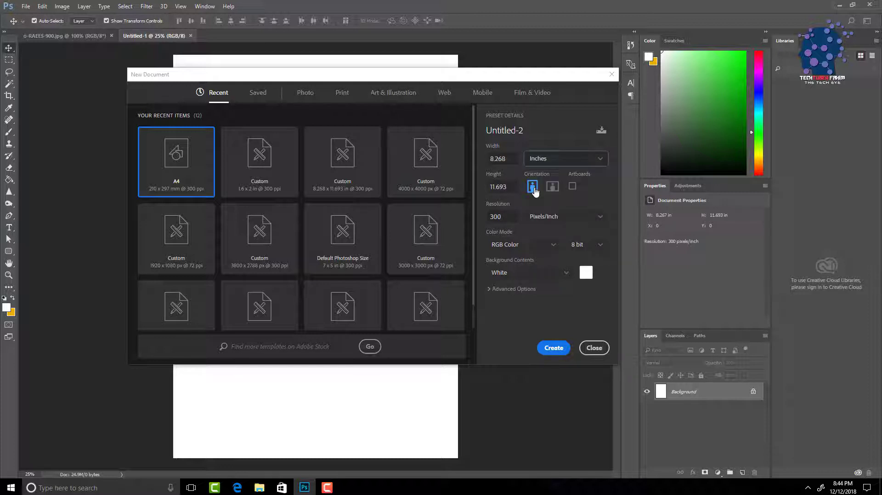
key(shift+Tab)
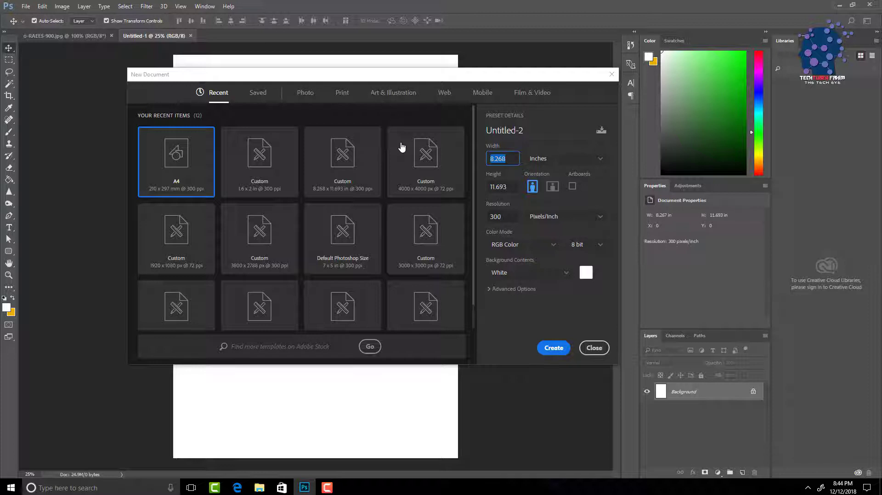
text(1.6)
key(Tab)
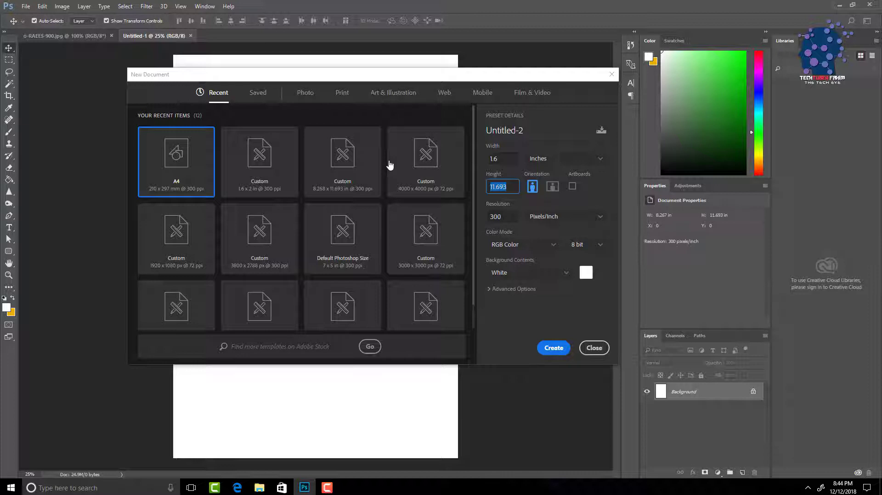
text(2)
click(554, 348)
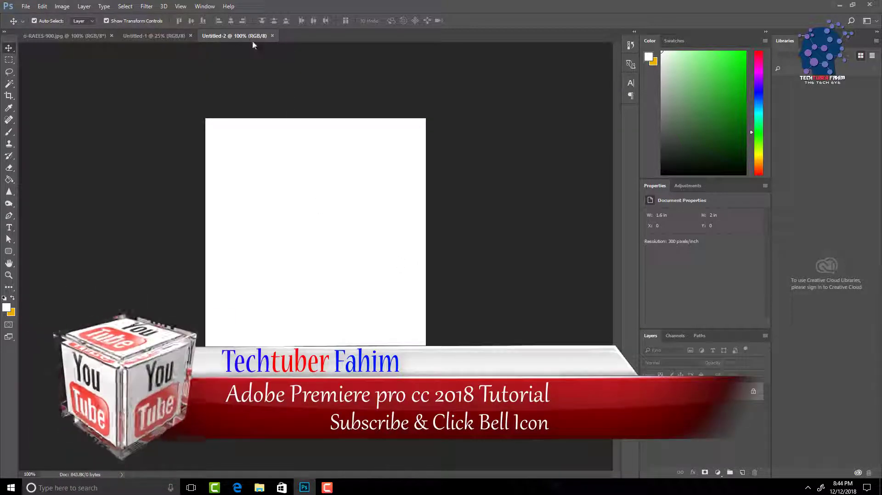
Reorder the open documents so Untitled-2 comes before Untitled-1, and return to the o-RAEES-900.jpg image.
drag(252, 37, 165, 36)
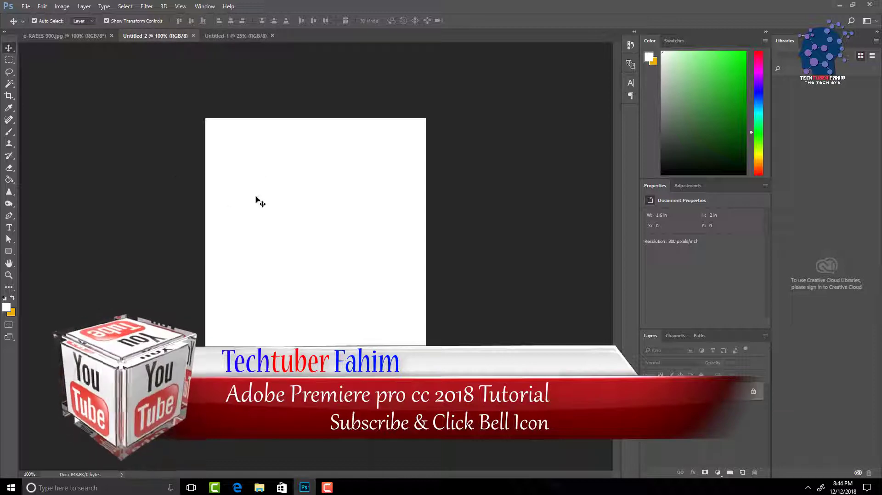
click(229, 35)
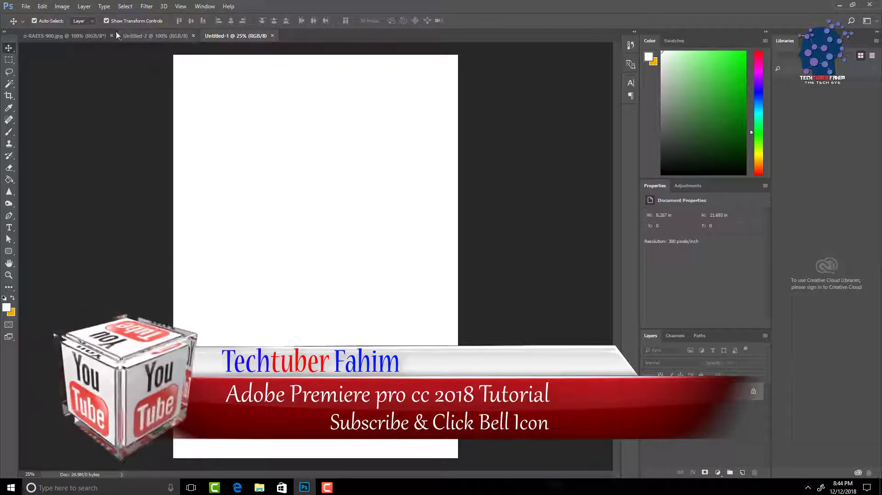
click(87, 35)
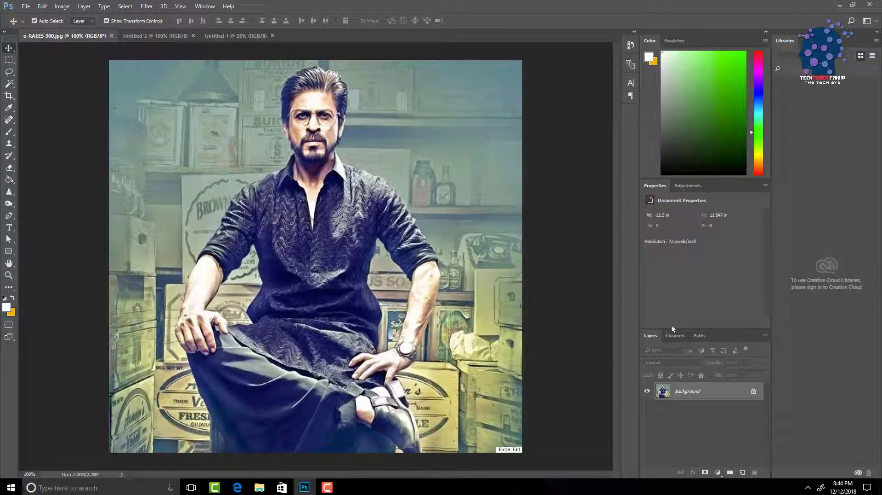
Unlock the Background layer of the portrait image and duplicate it.
click(753, 393)
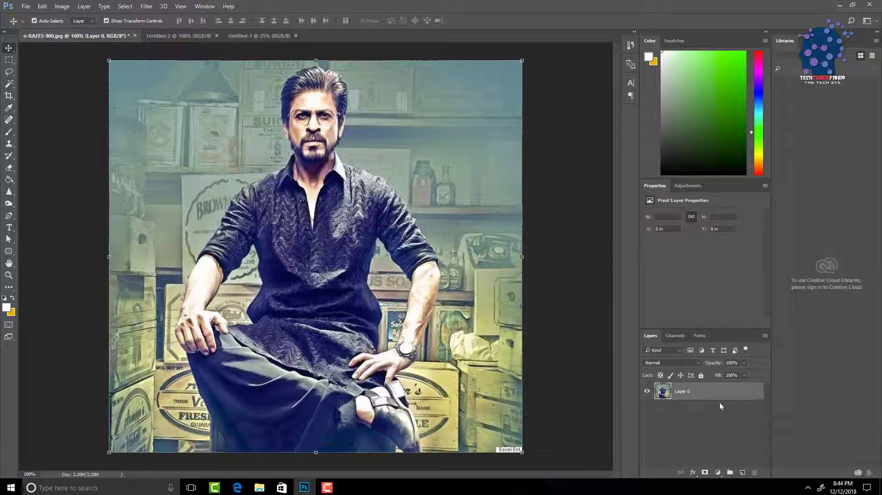
click(683, 397)
key(ctrl+j)
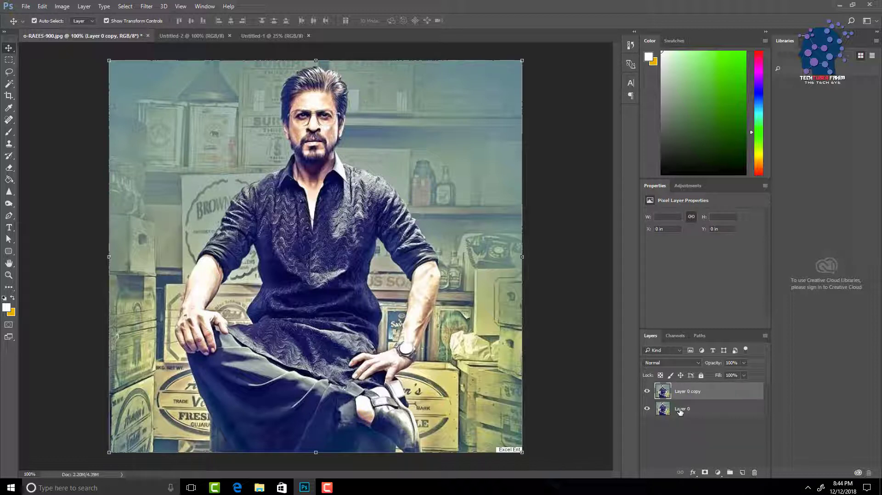
Hide the original Layer 0 and make Layer 0 copy the active layer.
click(680, 411)
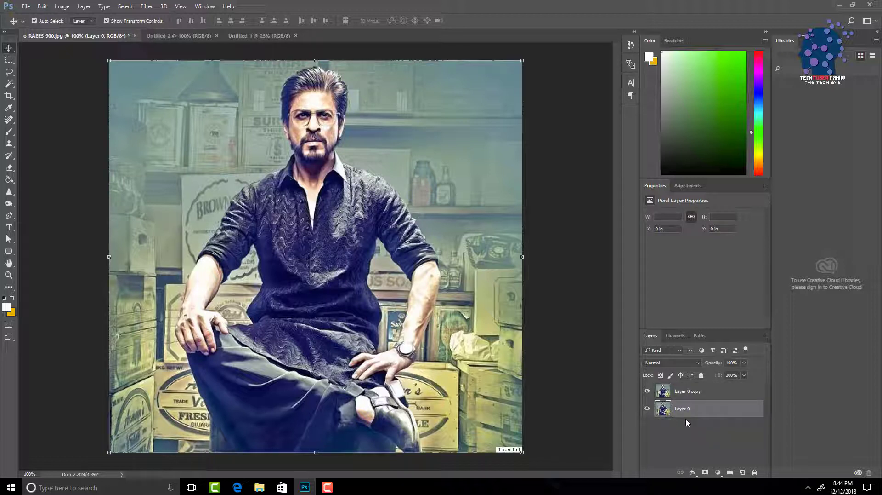
click(691, 393)
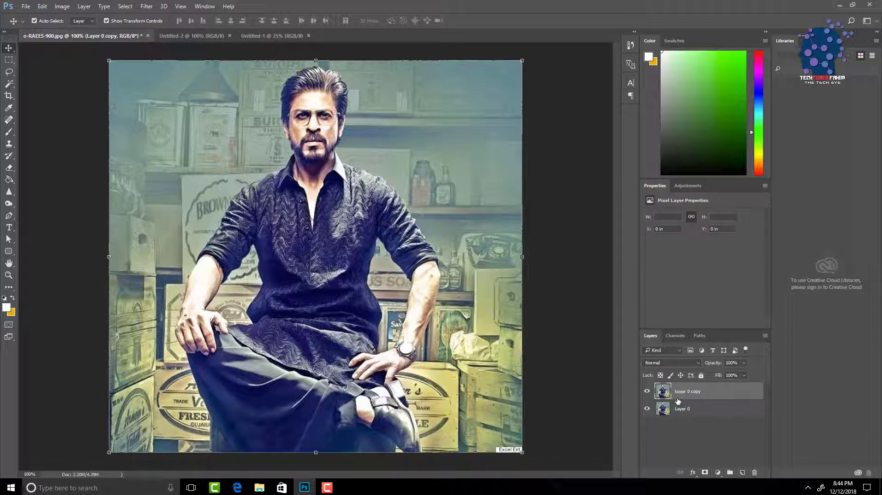
click(682, 412)
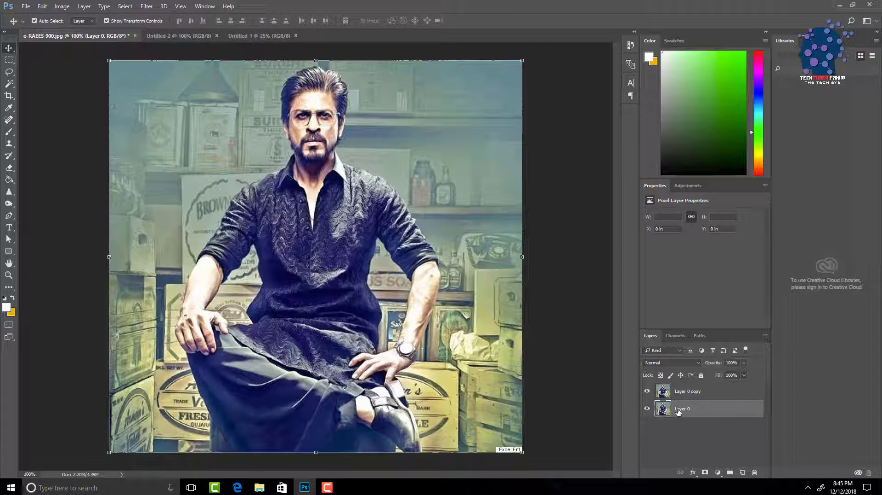
click(647, 408)
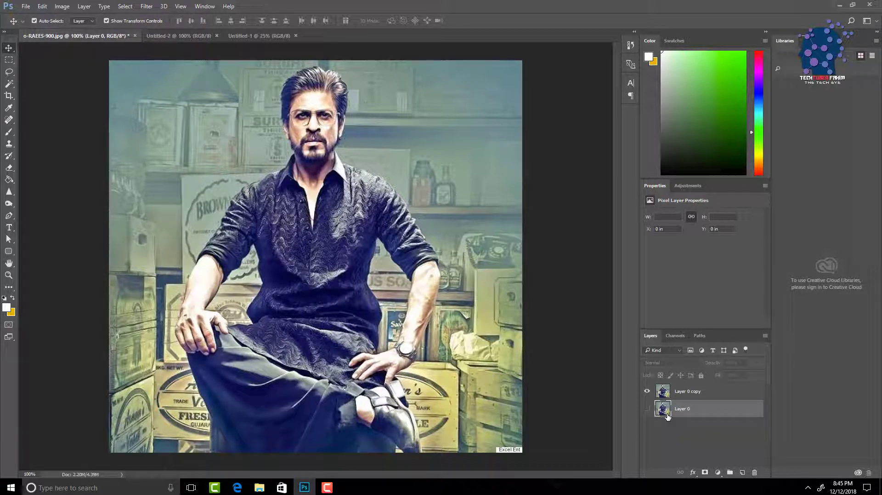
click(687, 391)
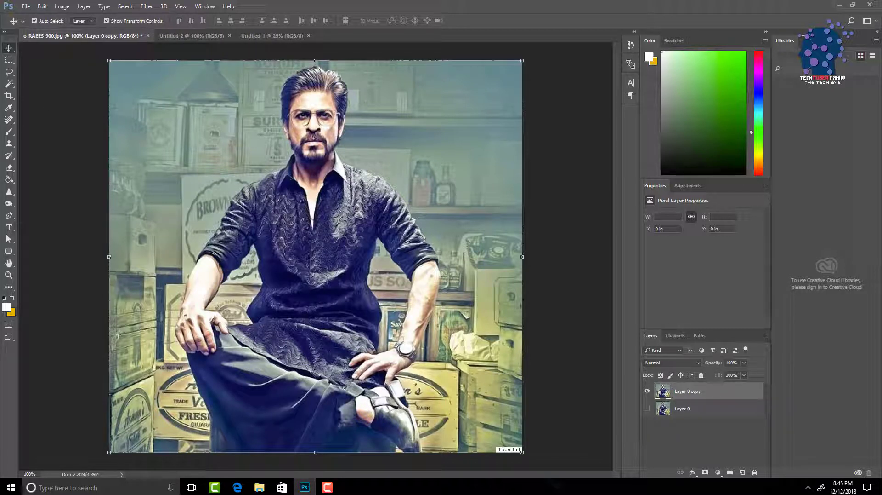
Set the Crop tool to W x H x Resolution with 1.6 in width, 2 in height and 300 px/in.
click(8, 95)
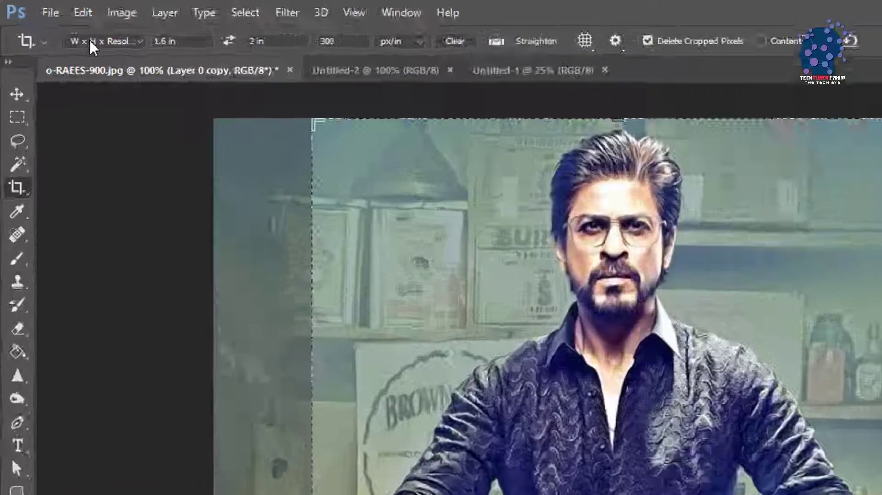
click(52, 21)
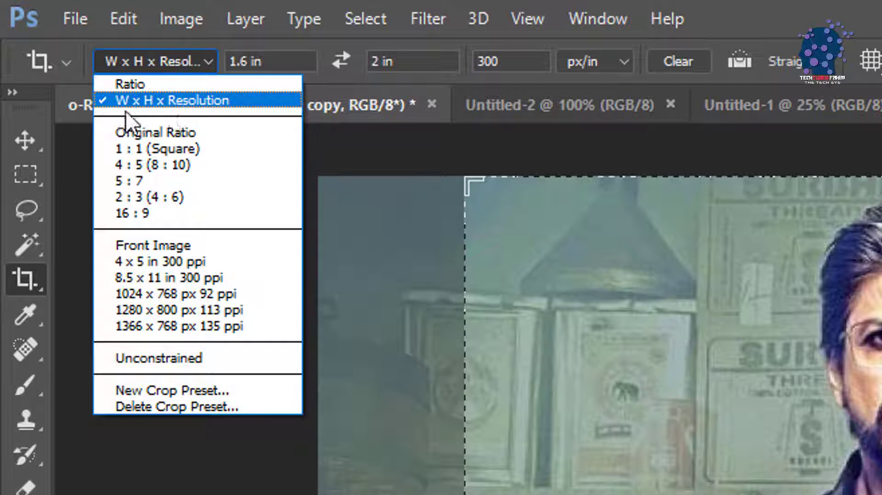
click(201, 100)
click(243, 71)
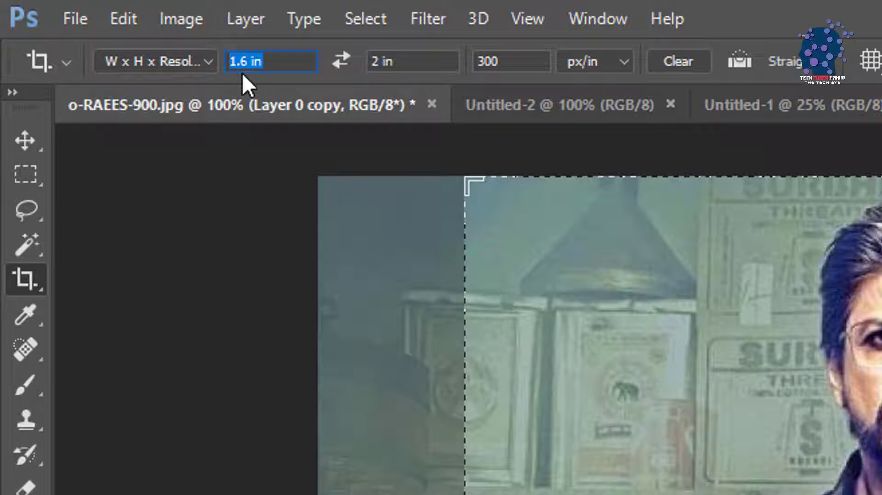
text(1.6)
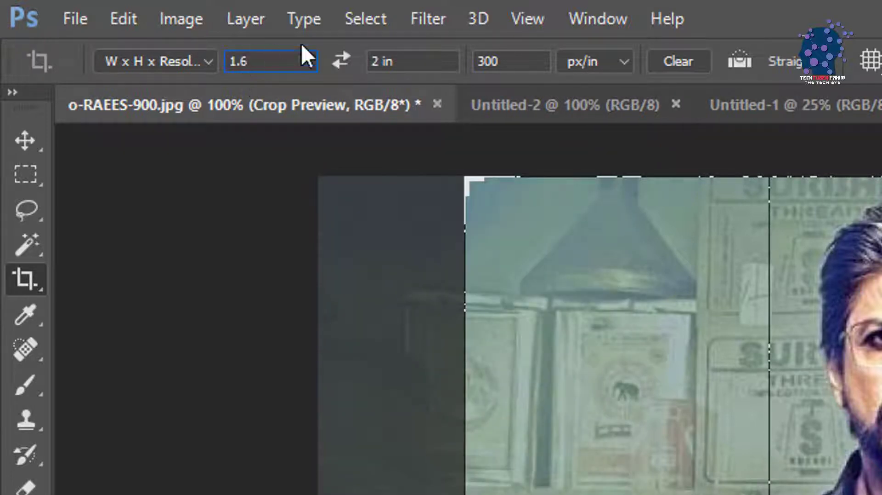
click(409, 60)
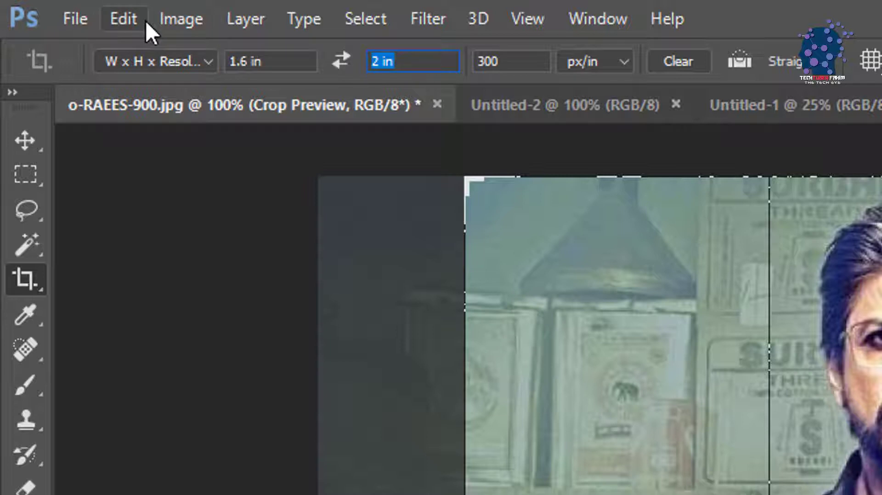
text(2)
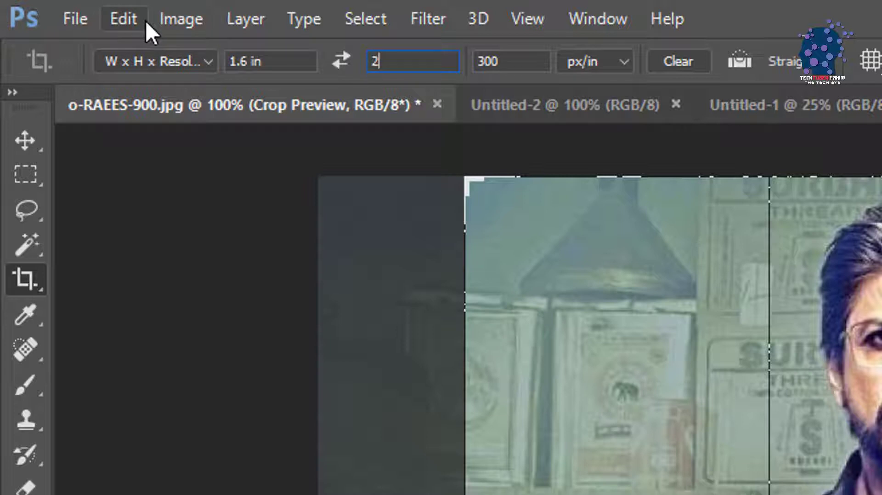
click(536, 58)
text(300)
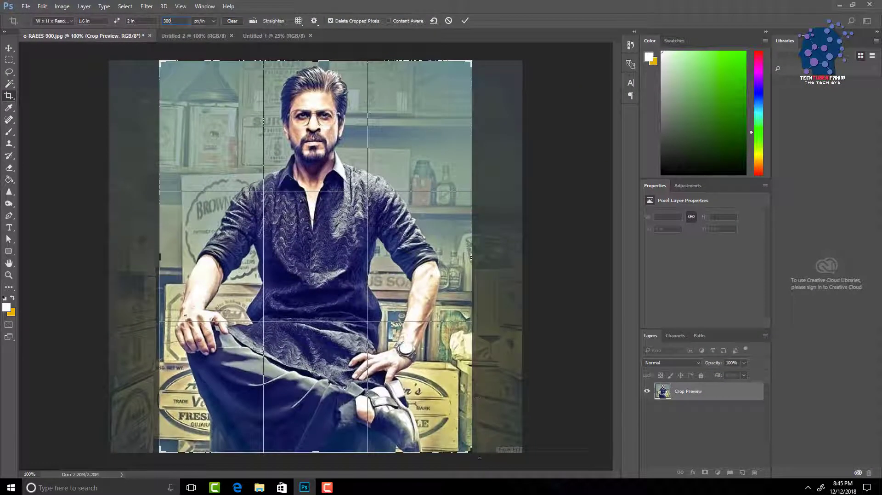
Shrink the crop frame and position it around the man's head and shoulders.
key(x)
drag(479, 457, 370, 337)
key(x)
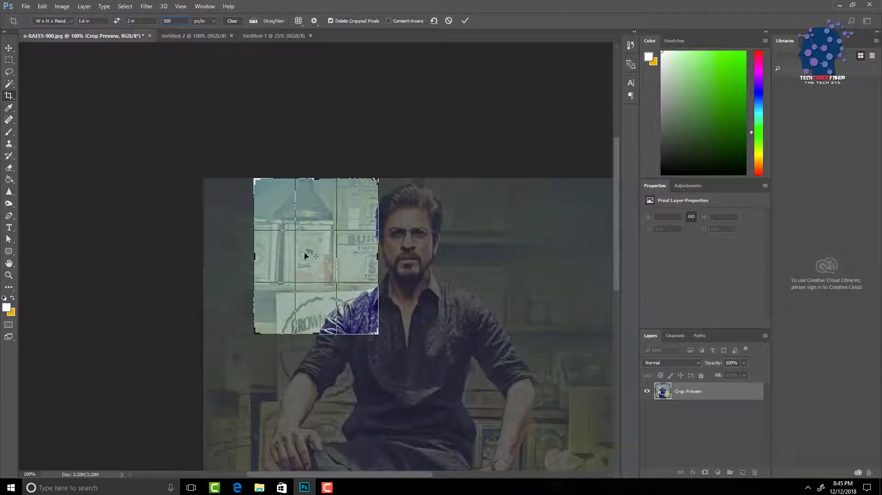
drag(305, 257, 208, 254)
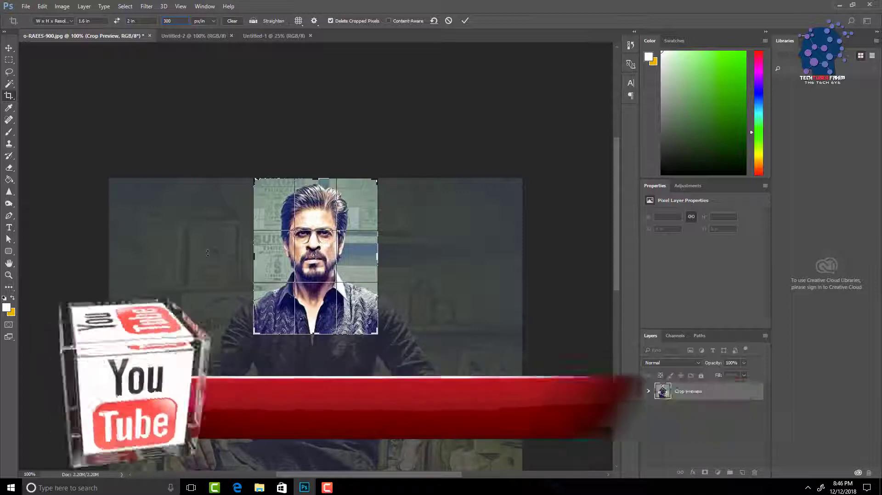
click(324, 246)
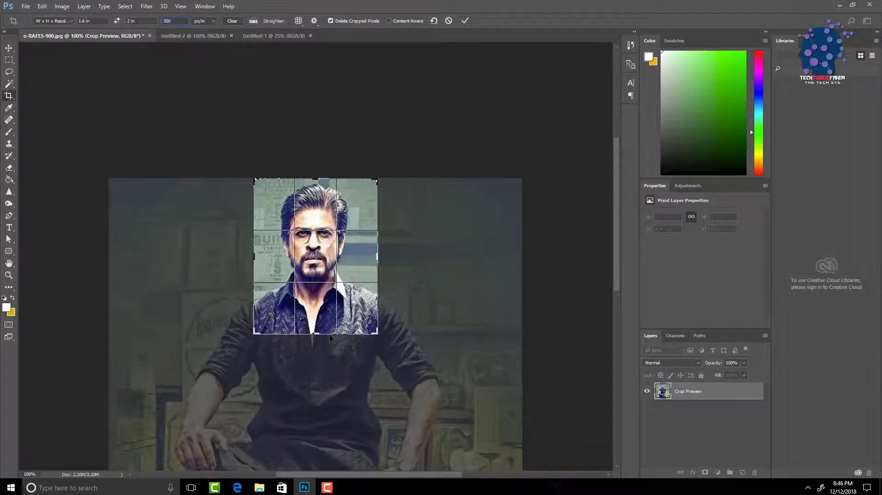
Shift the portrait slightly so the man's head is centred in the crop frame and apply the crop.
drag(313, 247, 316, 245)
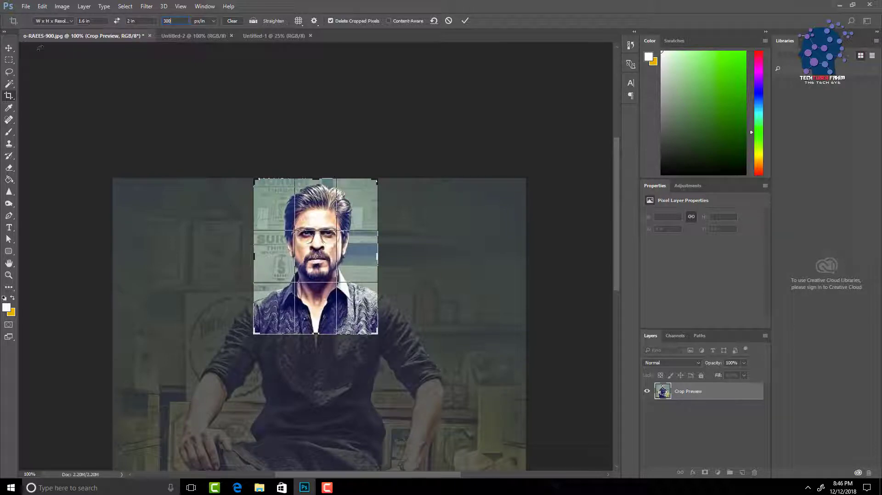
click(10, 48)
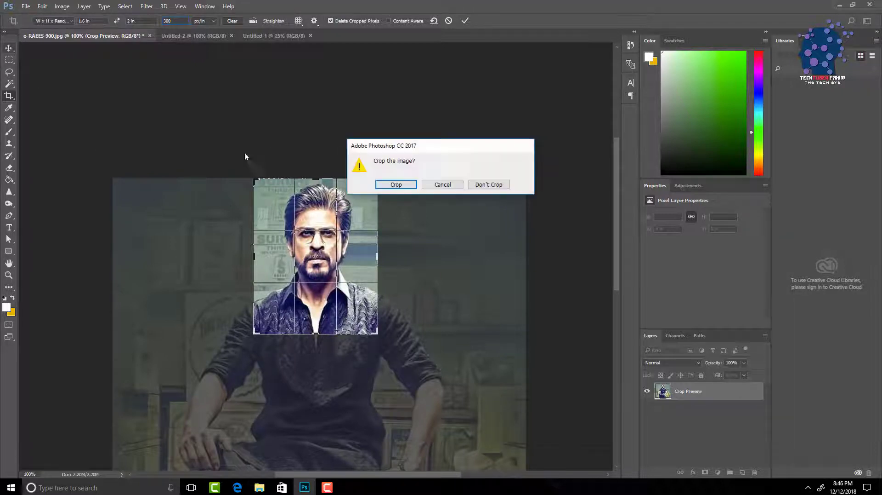
click(393, 181)
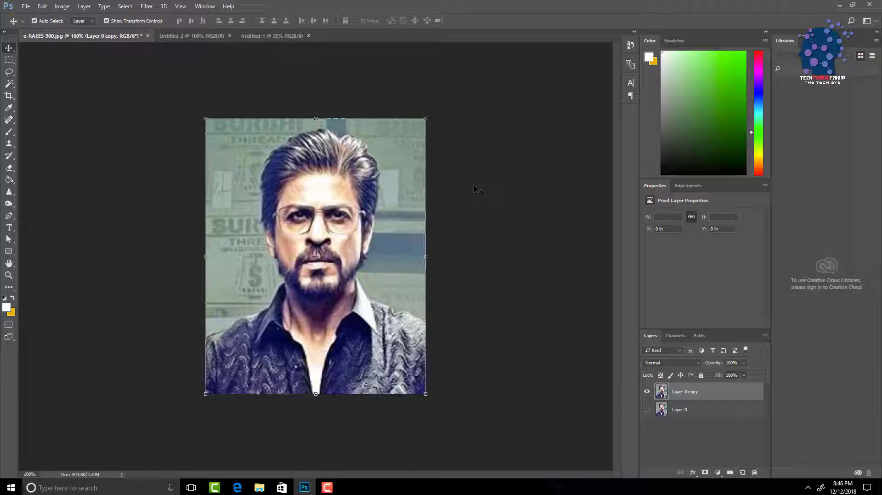
Add a black Stroke layer style to Layer 0 copy, 3 px in size and positioned Outside.
right_click(694, 390)
click(680, 394)
right_click(692, 398)
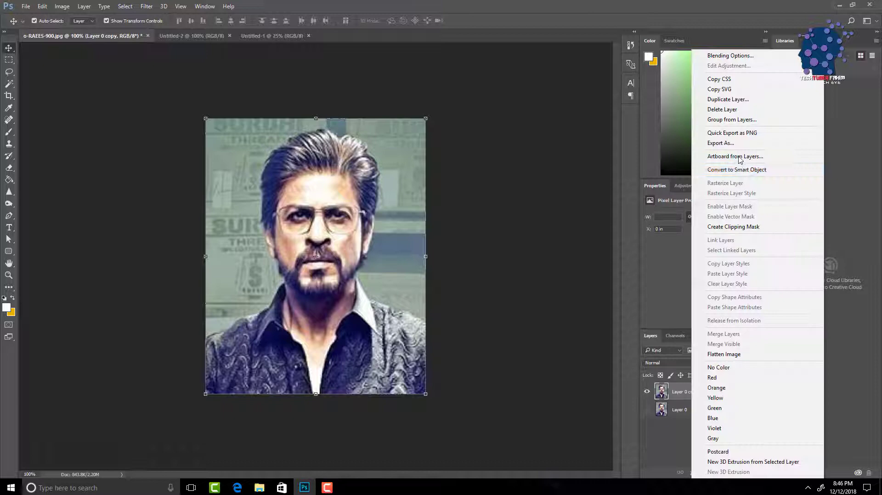
click(729, 52)
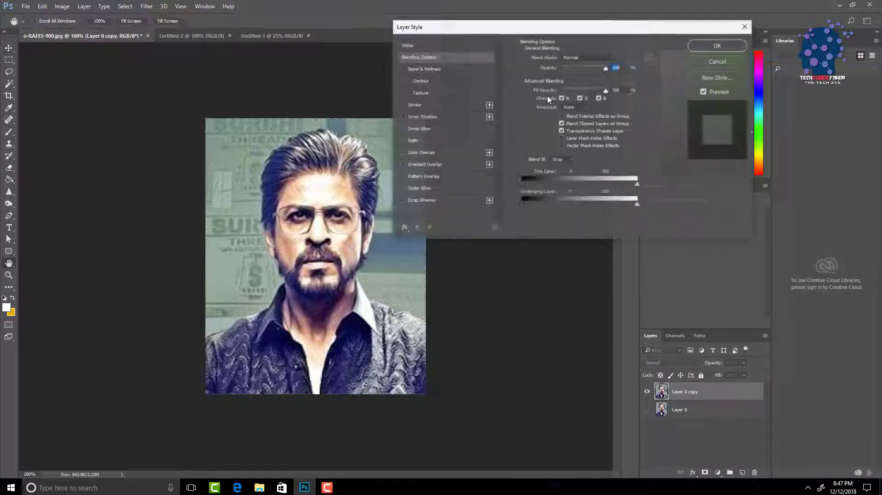
click(415, 105)
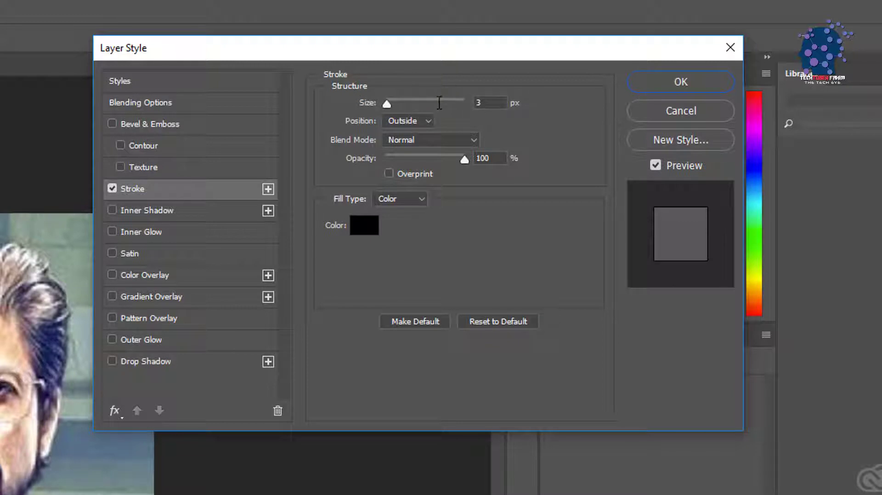
key(Tab)
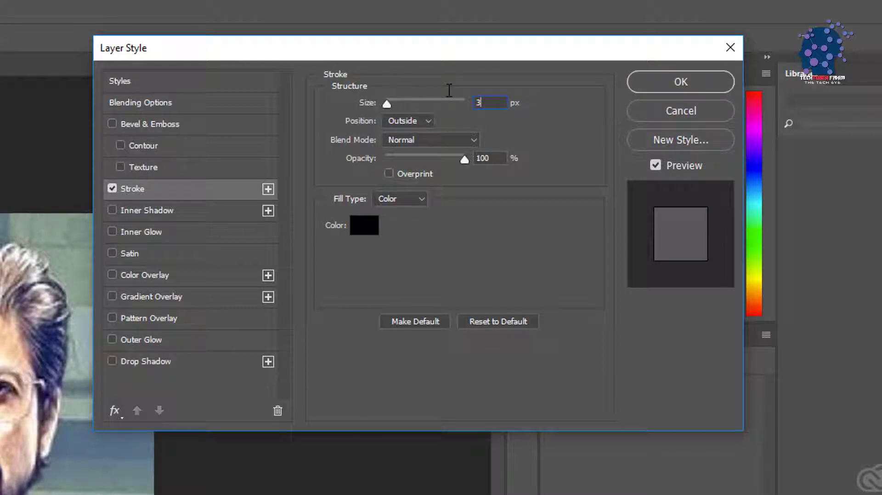
click(408, 122)
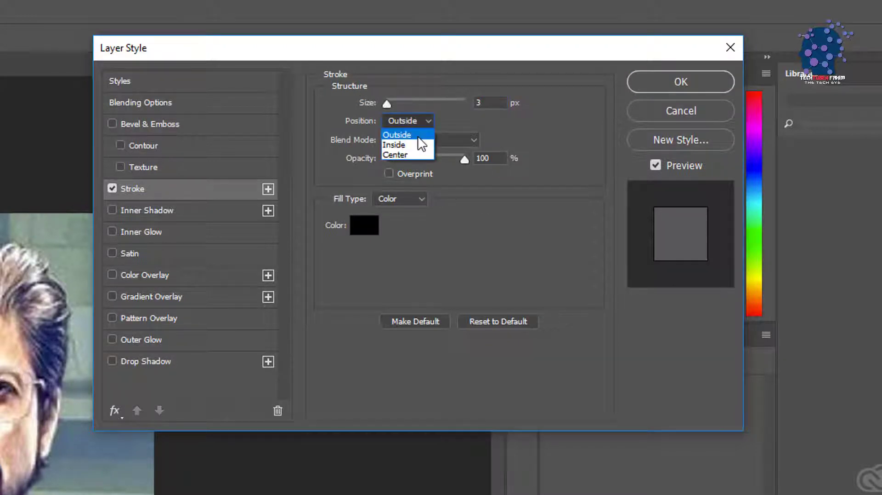
click(416, 134)
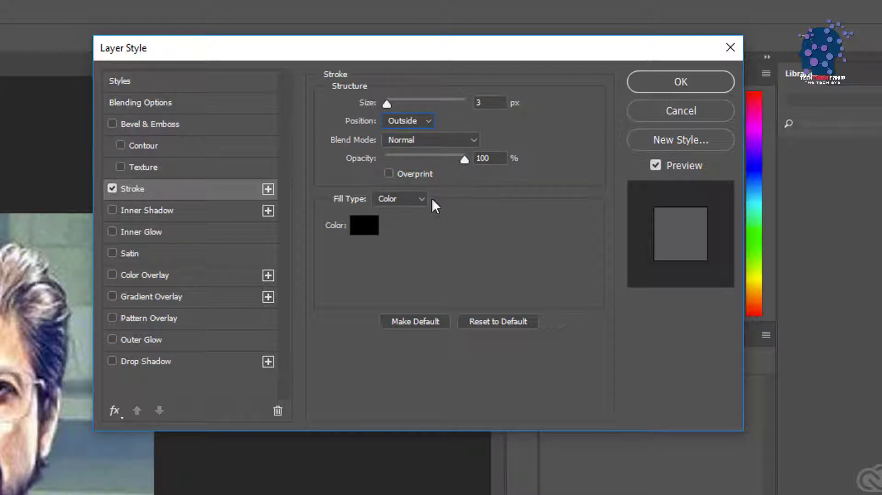
click(366, 224)
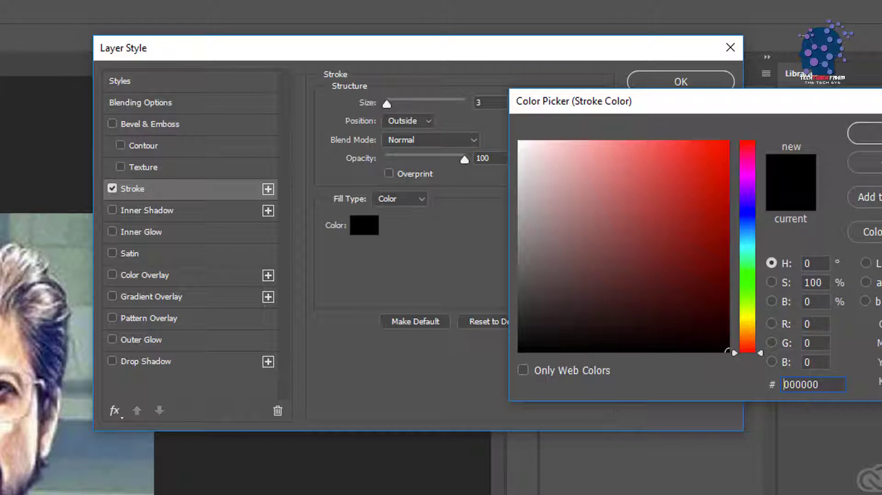
click(865, 133)
click(681, 81)
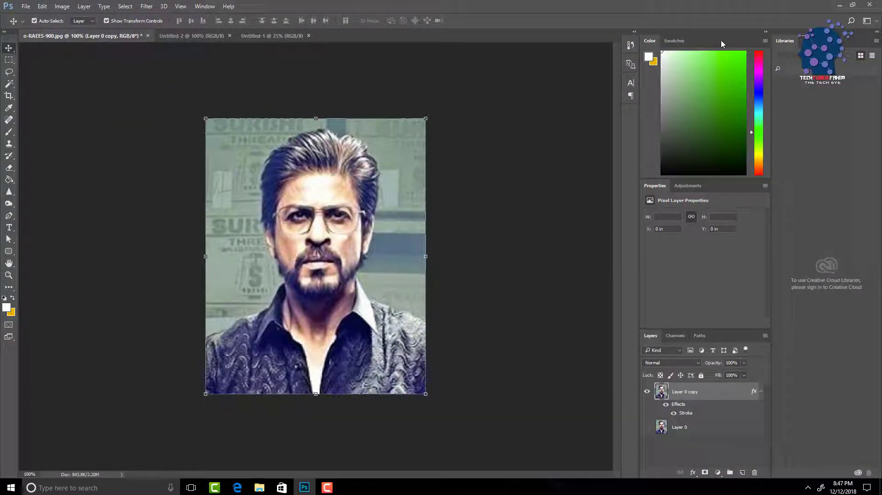
click(164, 93)
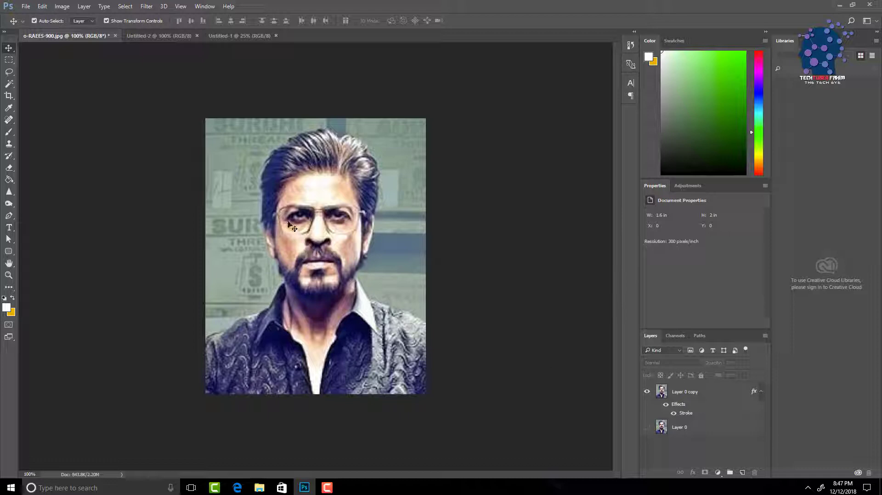
Enlarge the portrait's canvas to 1.65 inches wide and 2.05 inches high.
click(686, 392)
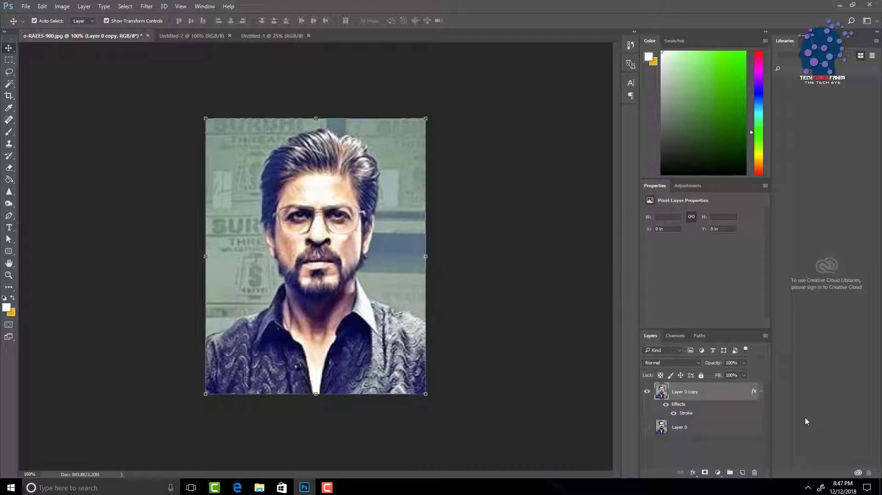
click(62, 9)
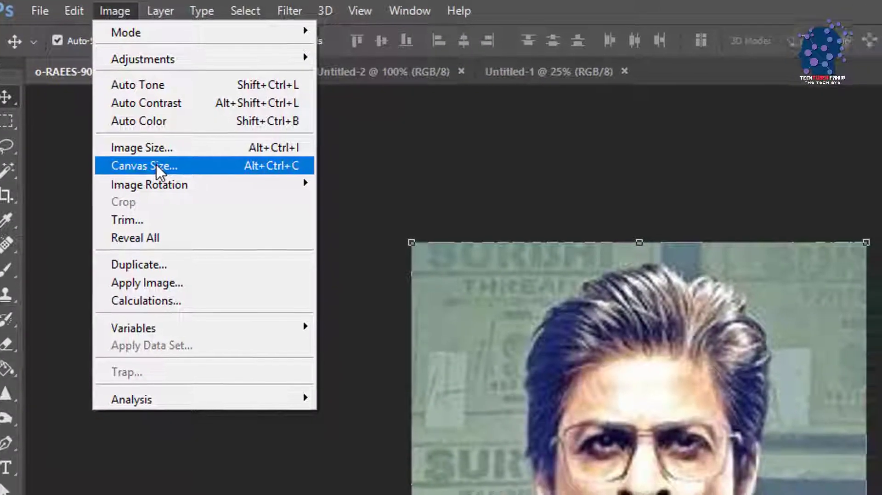
click(79, 71)
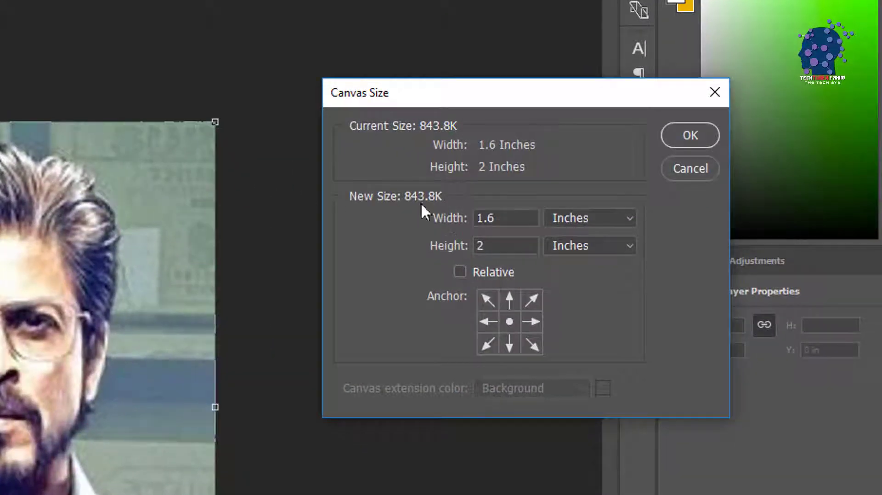
click(723, 255)
text(5)
click(497, 245)
text(.05)
click(685, 134)
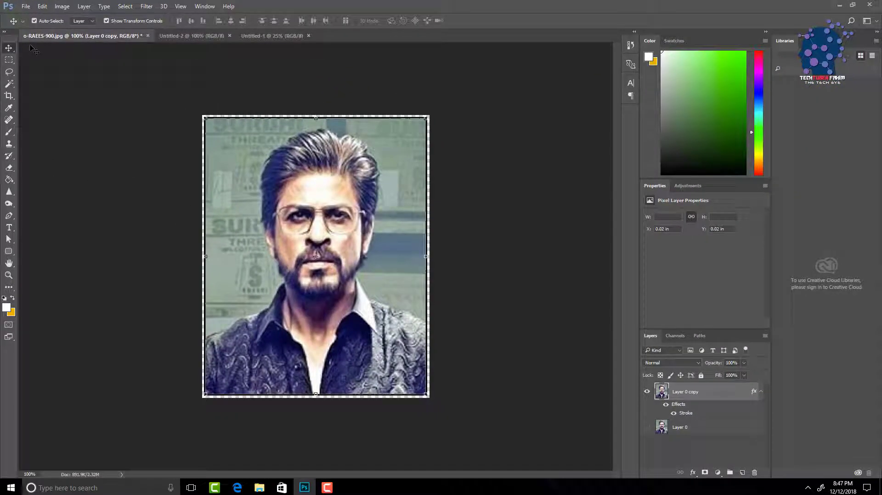
click(432, 108)
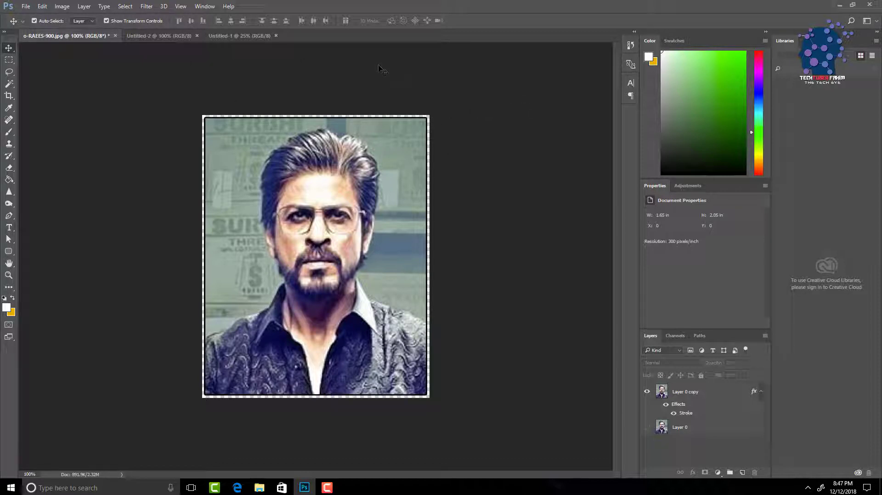
Try placing two copies of the photo side by side at the upper edge of the A4 page and select both.
click(237, 36)
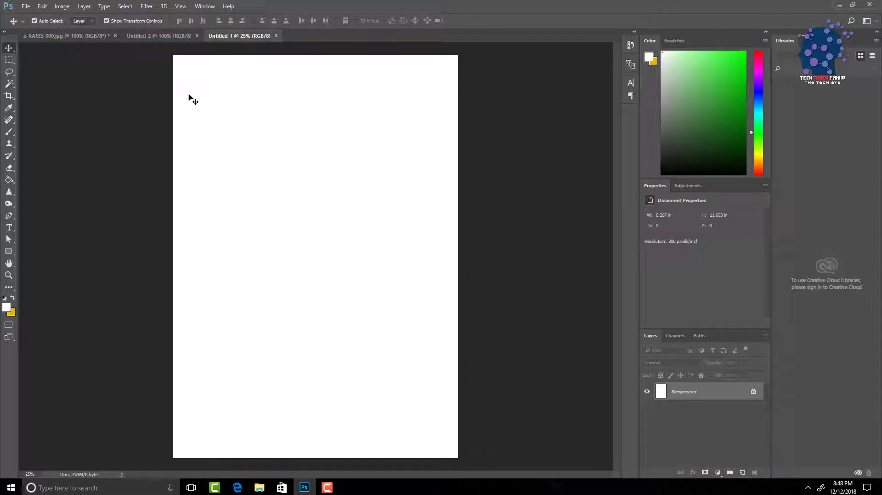
click(67, 37)
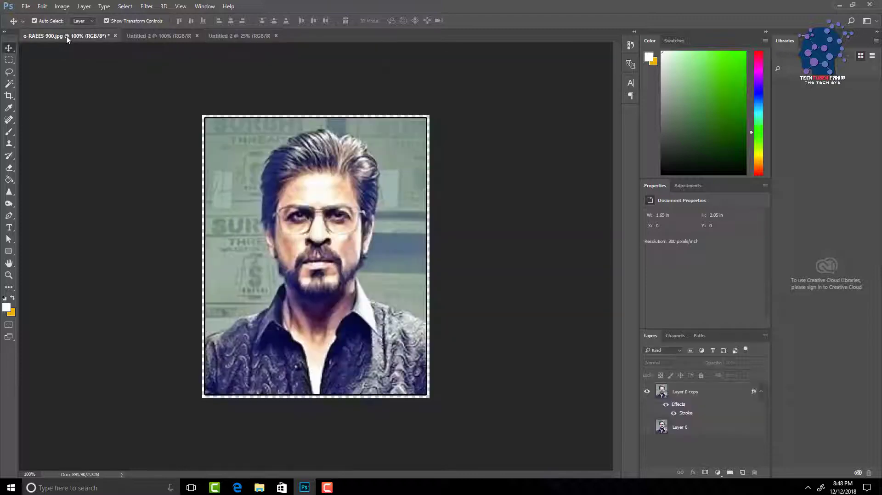
click(322, 173)
drag(289, 196, 258, 92)
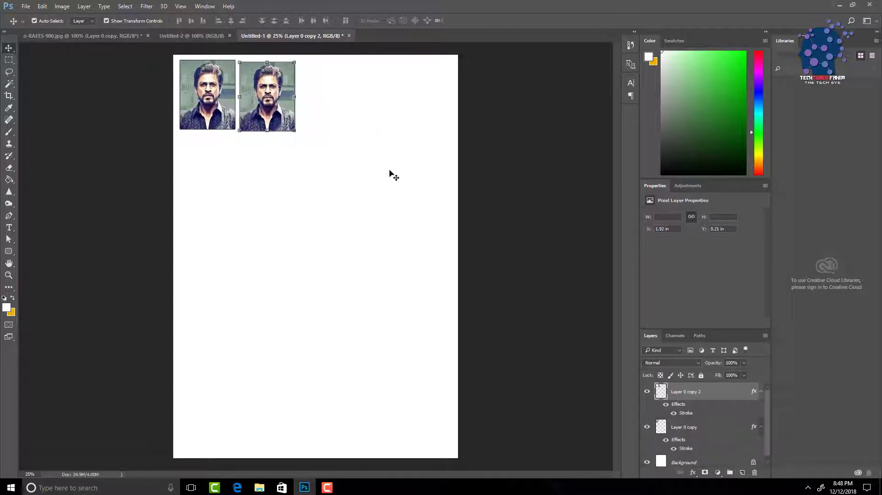
drag(394, 175, 170, 88)
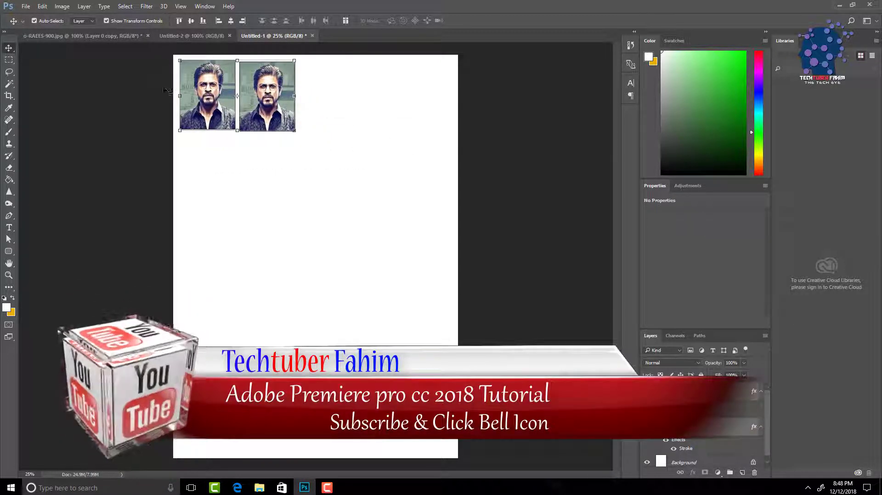
click(34, 21)
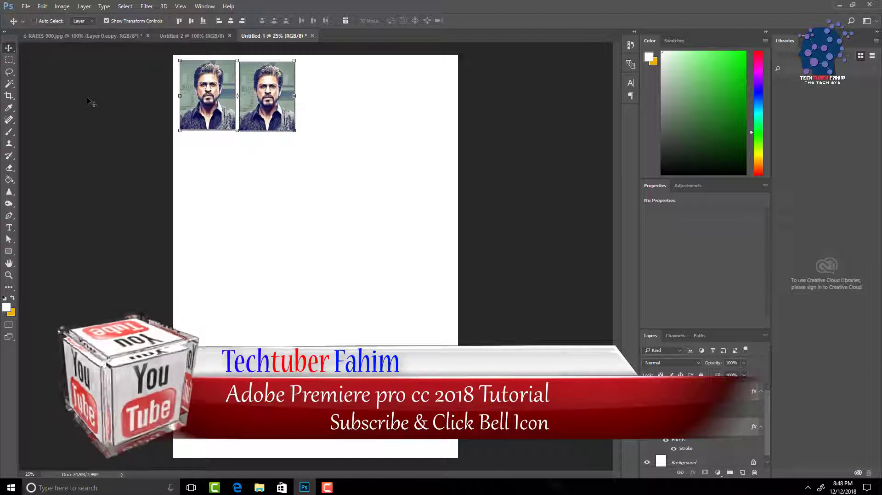
Undo the photo copies placed on the A4 page until it is blank.
key(ctrl+z)
key(ctrl+z)
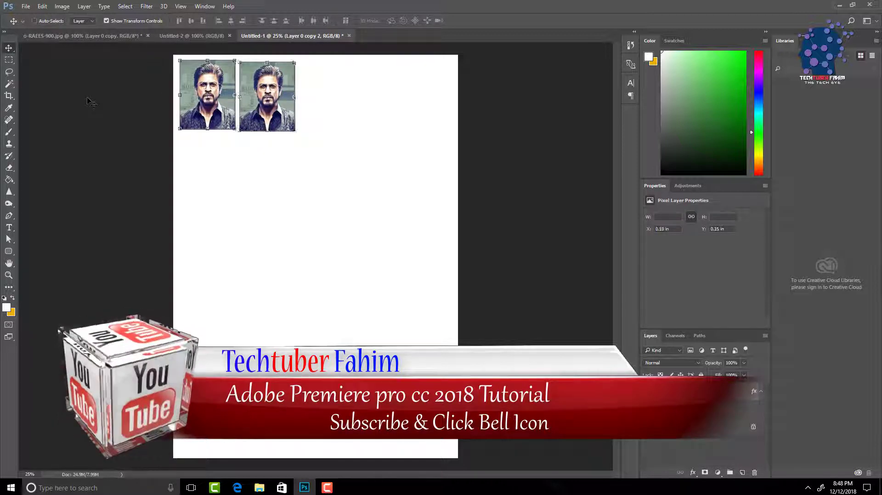
key(ctrl+alt+z)
key(ctrl+alt+z)
Define the bordered portrait in the o-RAEES-900.jpg document as a pattern named "Saruk".
key(ctrl+Tab)
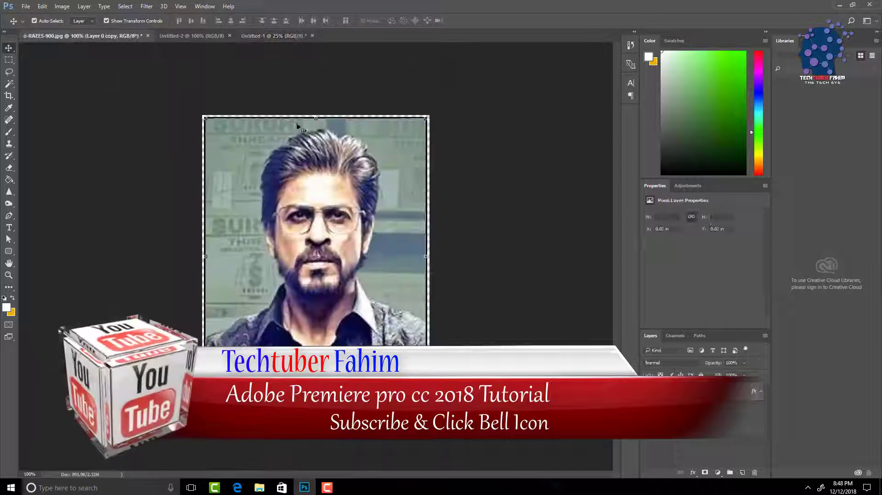
click(157, 211)
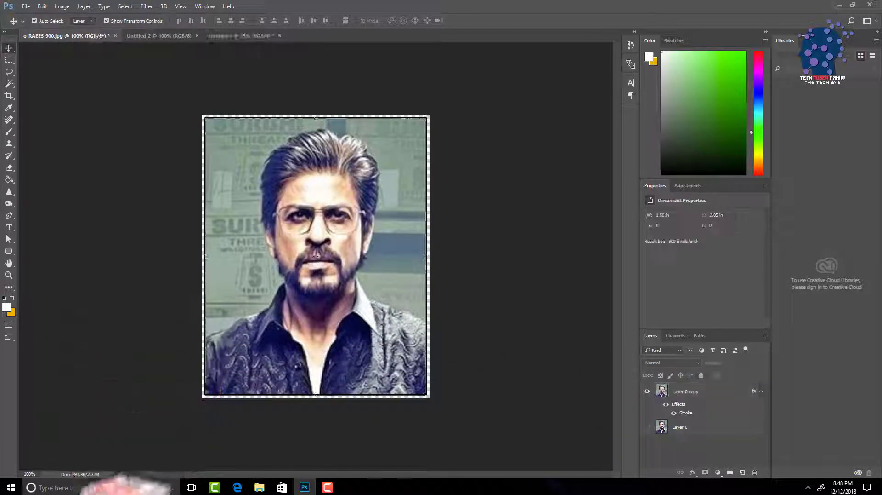
click(700, 392)
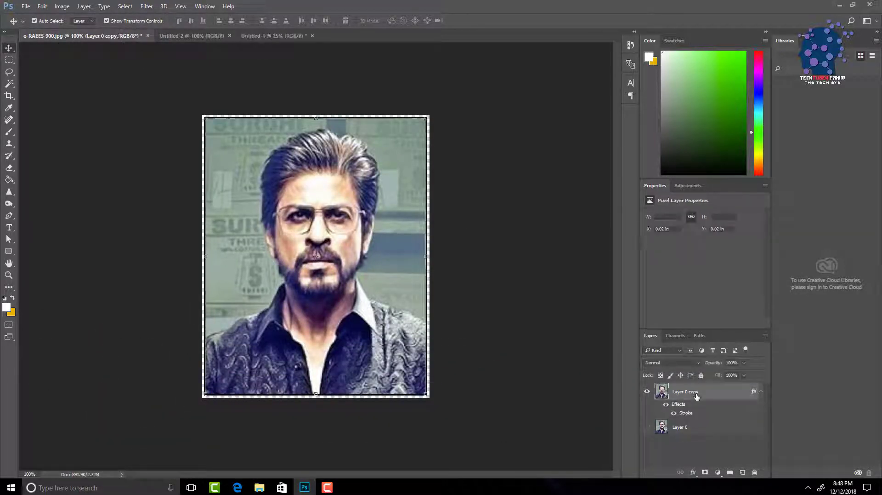
click(44, 9)
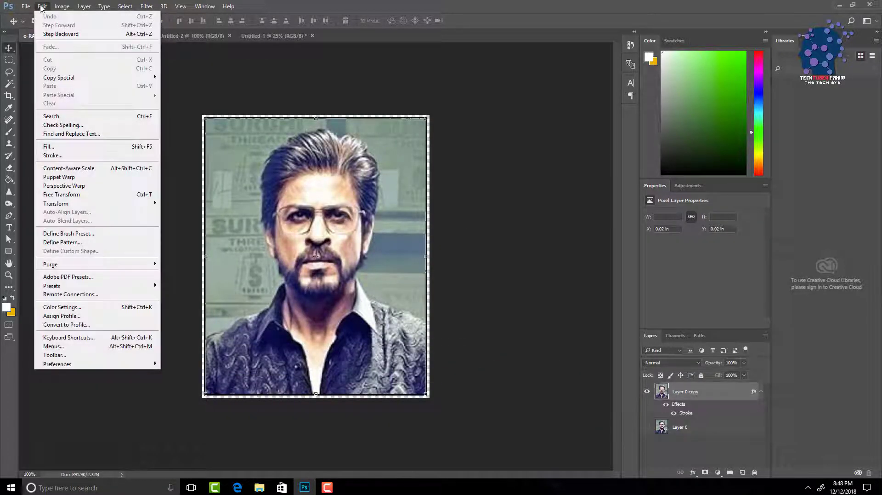
click(68, 243)
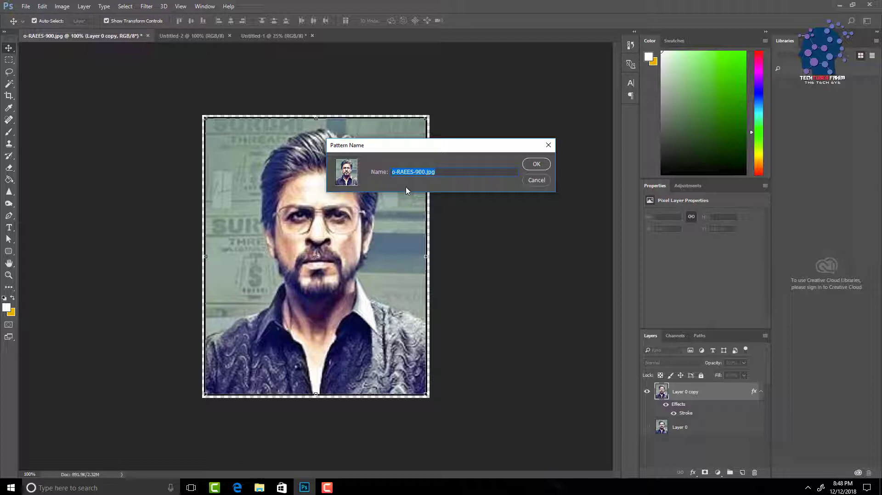
text(Saruk)
click(535, 165)
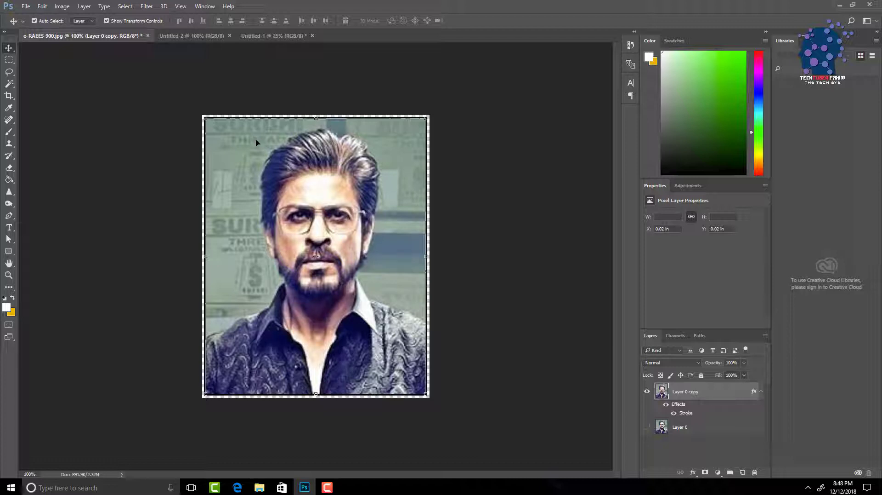
Fill the blank A4 page in Untitled-1 with the custom portrait pattern "Saruk".
click(264, 37)
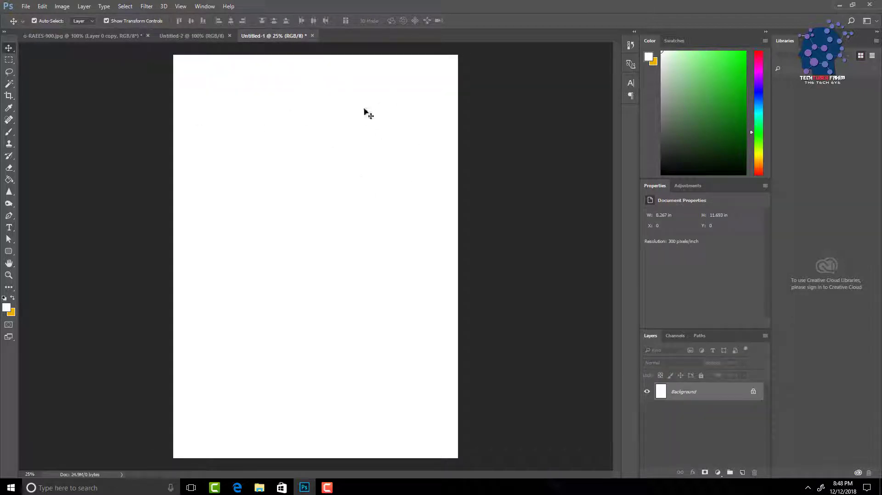
click(42, 6)
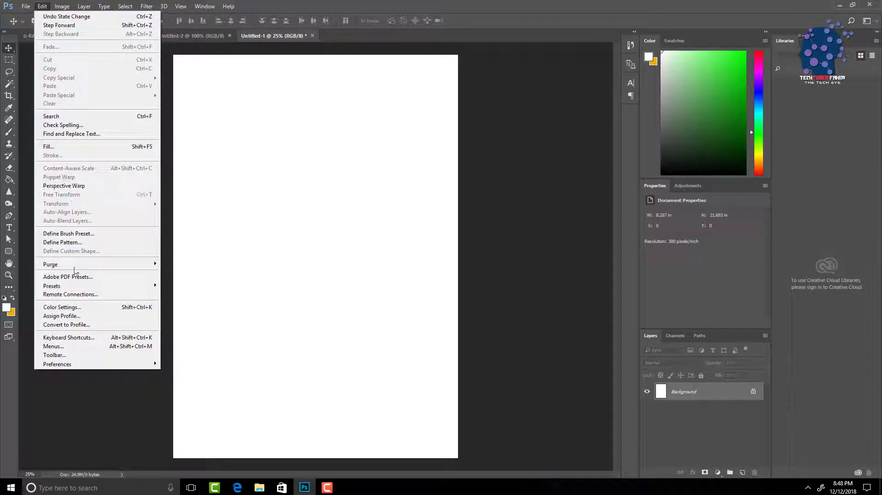
click(54, 146)
click(440, 142)
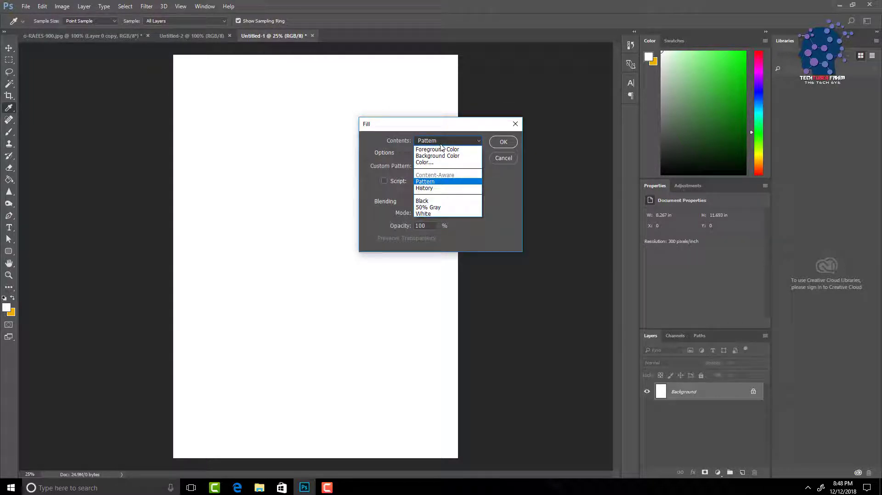
click(429, 150)
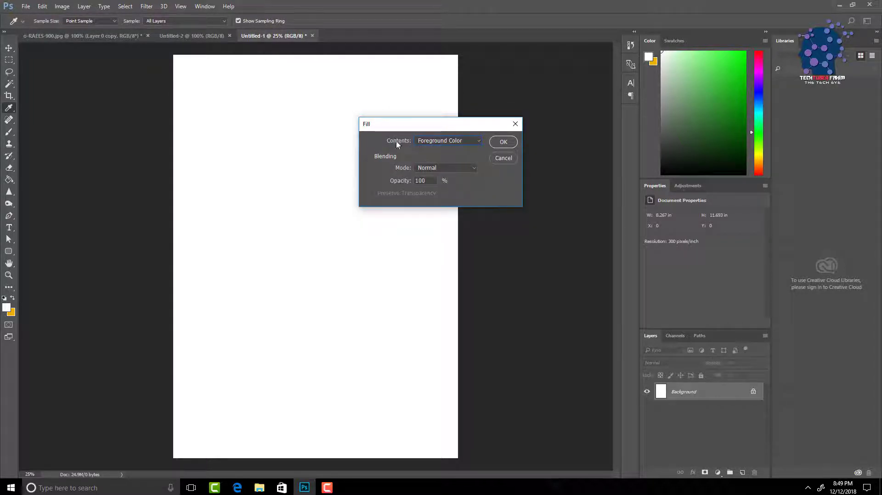
click(437, 146)
click(431, 170)
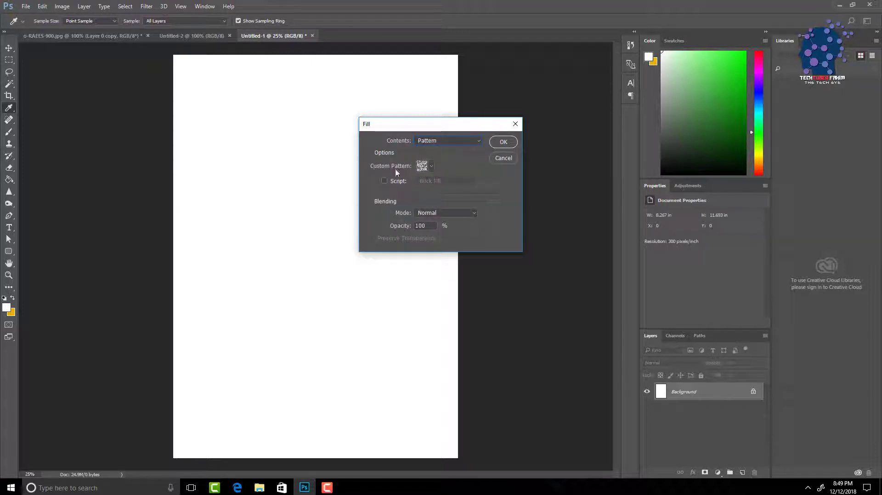
click(432, 166)
click(408, 216)
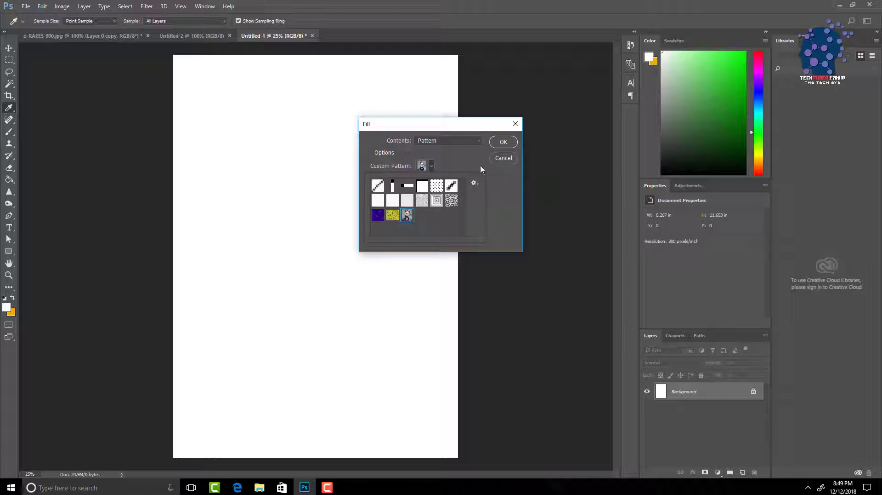
click(503, 142)
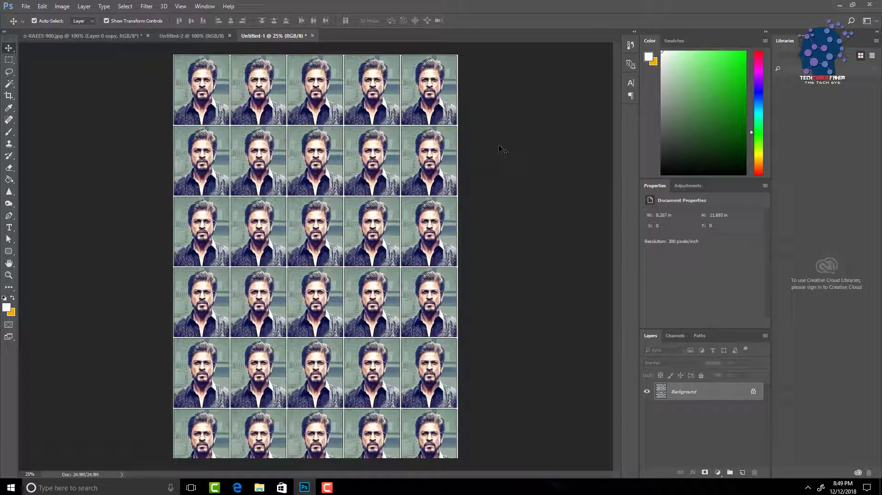
Inspect the page of photo copies up close and preview it in the print settings without printing.
key(ctrl+plus)
key(ctrl+plus)
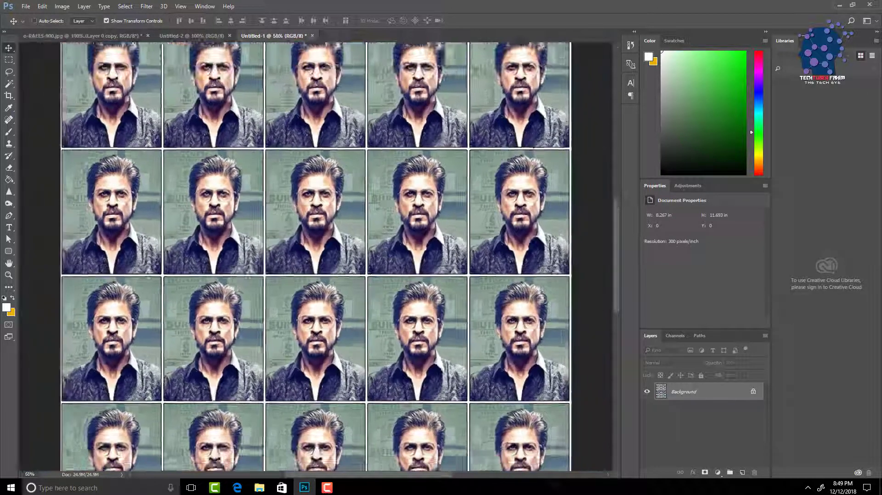
key(ctrl+minus)
key(ctrl+minus)
key(ctrl+minus)
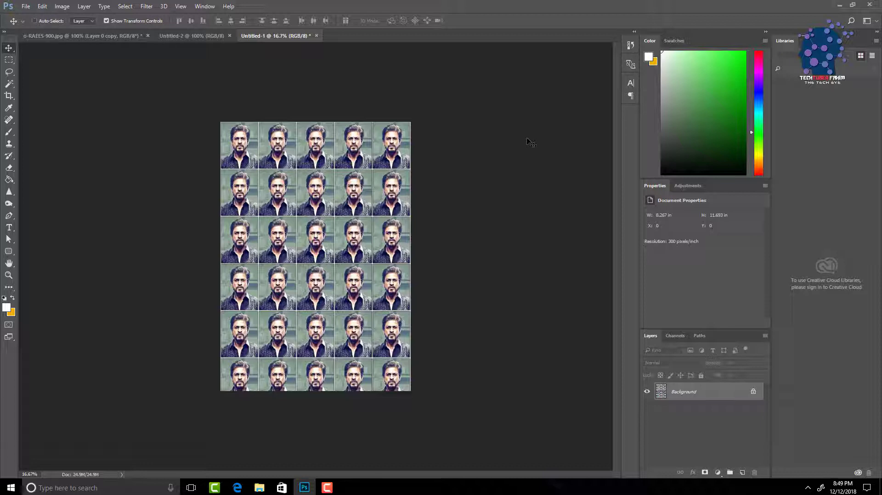
key(ctrl+p)
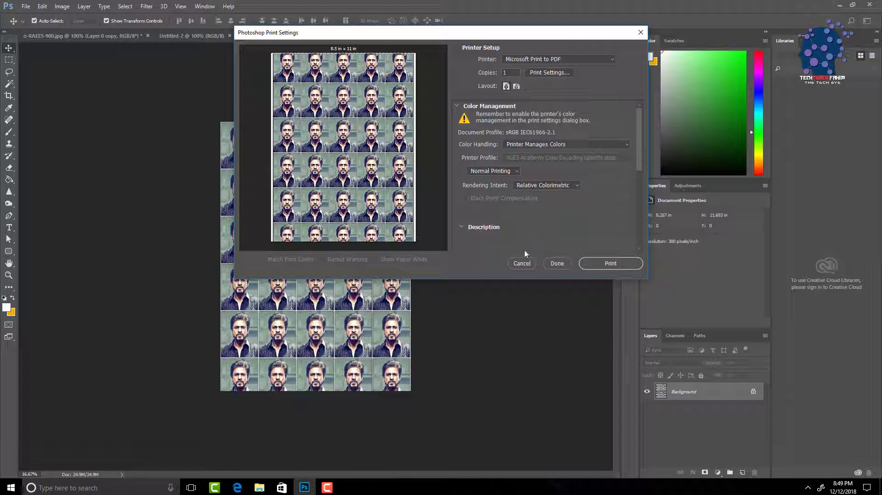
click(523, 261)
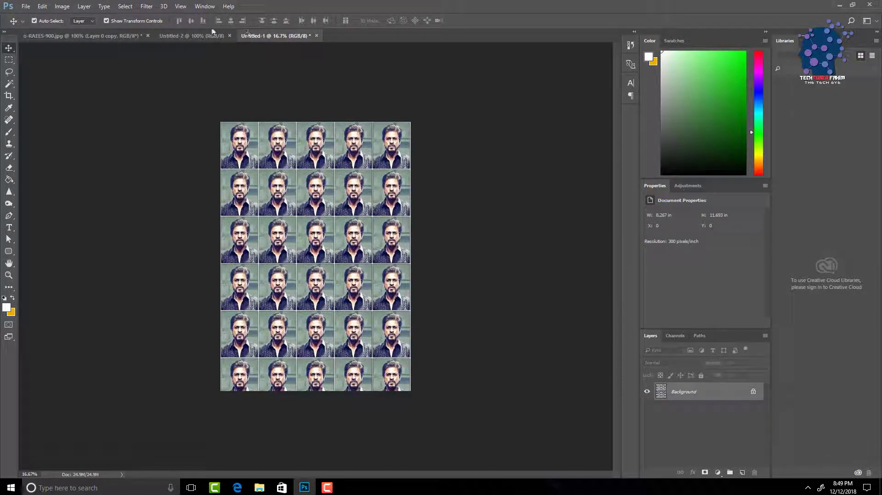
Compare the Untitled-2 and o-RAEES-900.jpg documents and check the image size of Untitled-2.
click(198, 36)
click(122, 36)
click(192, 35)
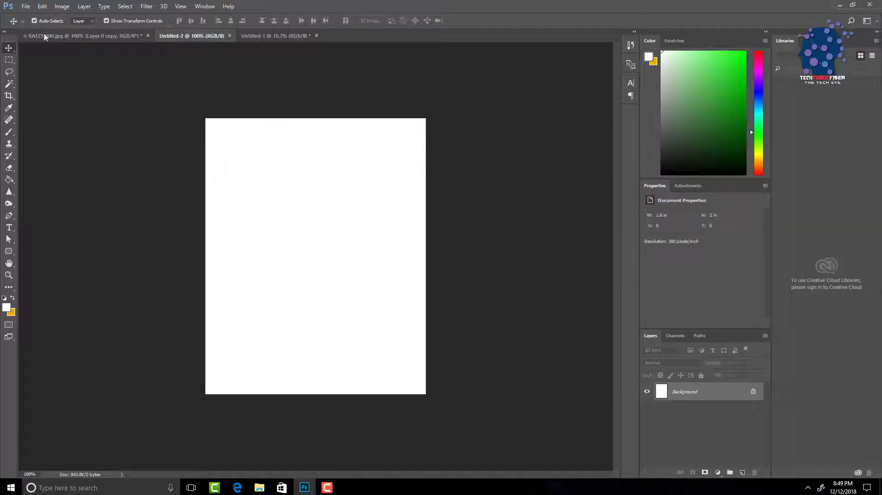
click(78, 35)
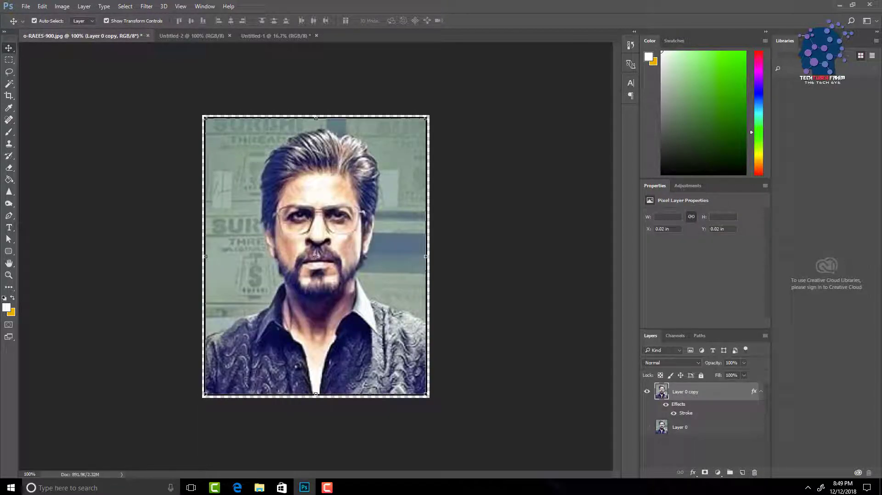
click(190, 36)
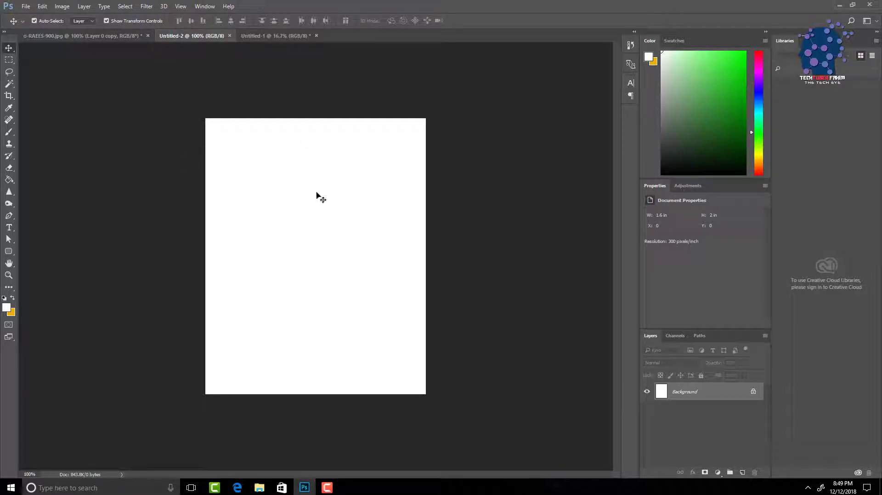
click(62, 6)
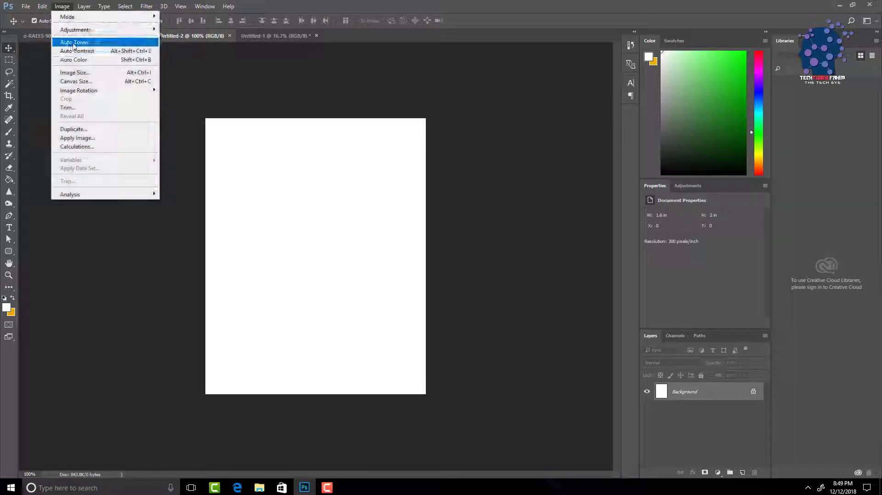
click(75, 73)
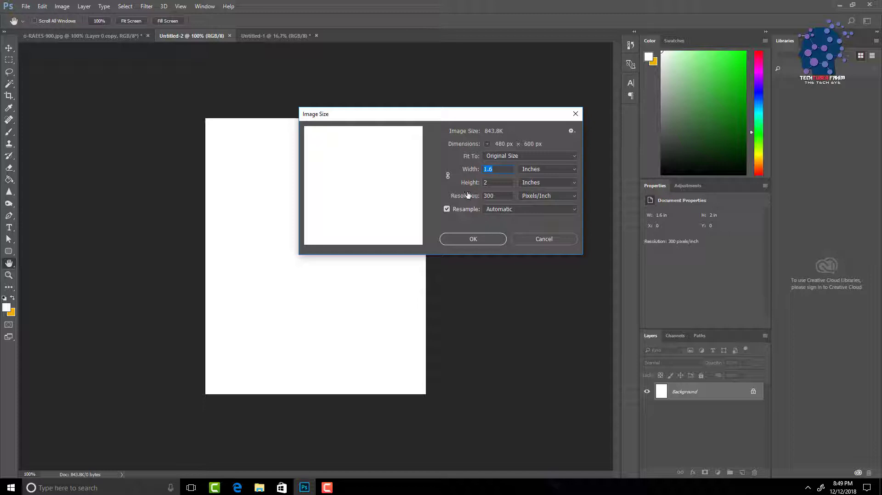
click(487, 240)
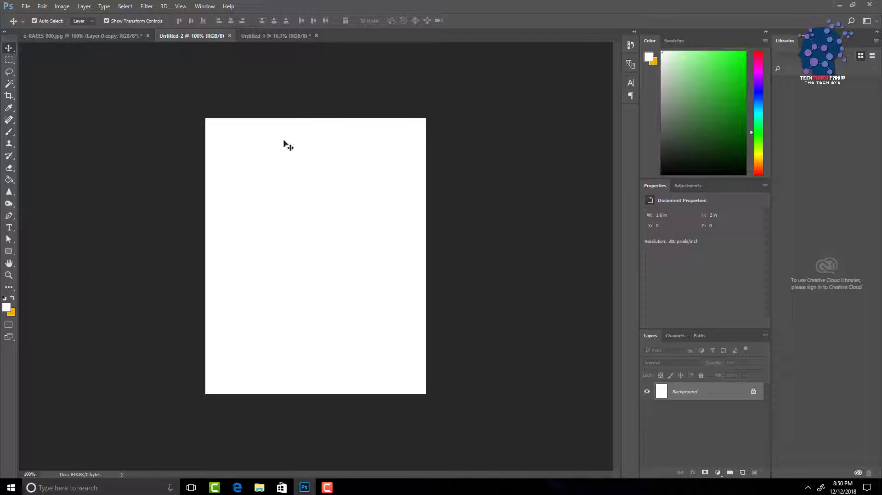
Place the o-RAEES-900 image from the Desktop as a linked file in Untitled-2 and convert its layer to a smart object.
click(27, 10)
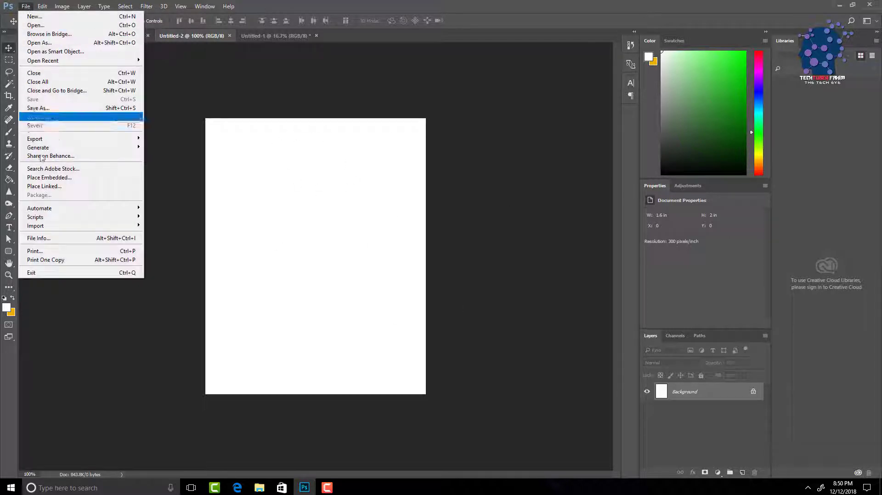
click(45, 187)
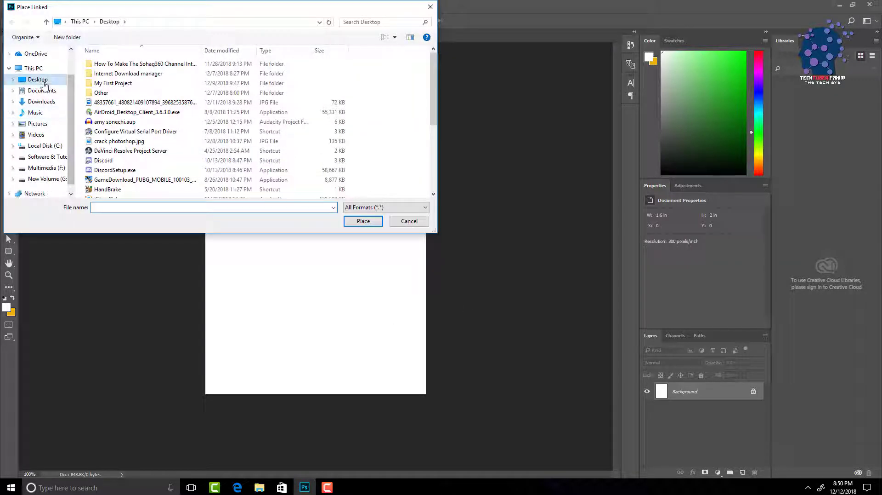
click(116, 133)
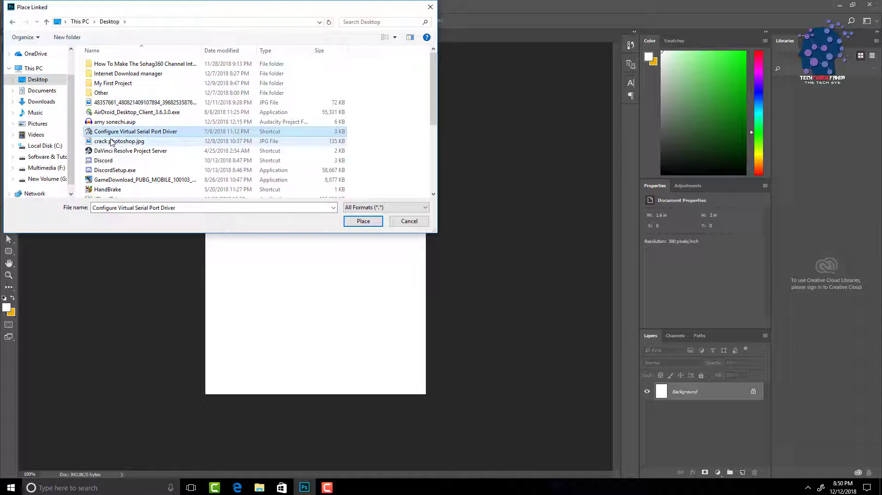
scroll(118, 138, down, 4)
click(119, 136)
double_click(120, 135)
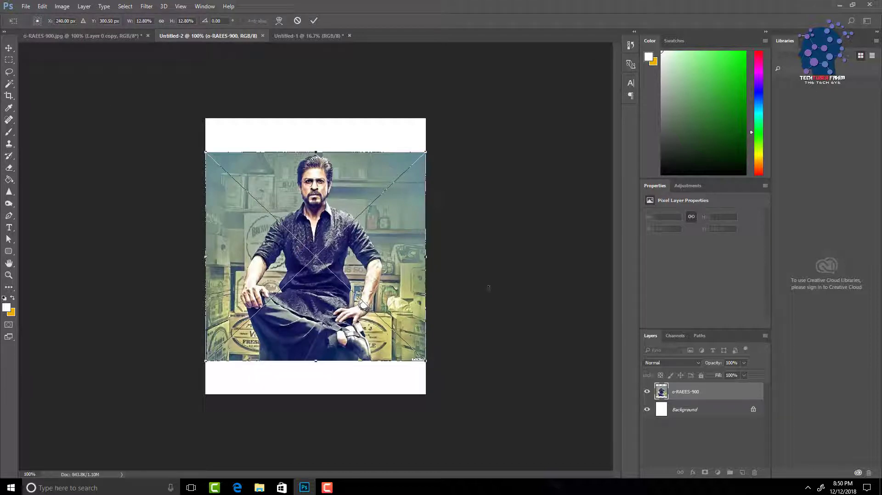
click(9, 47)
click(400, 181)
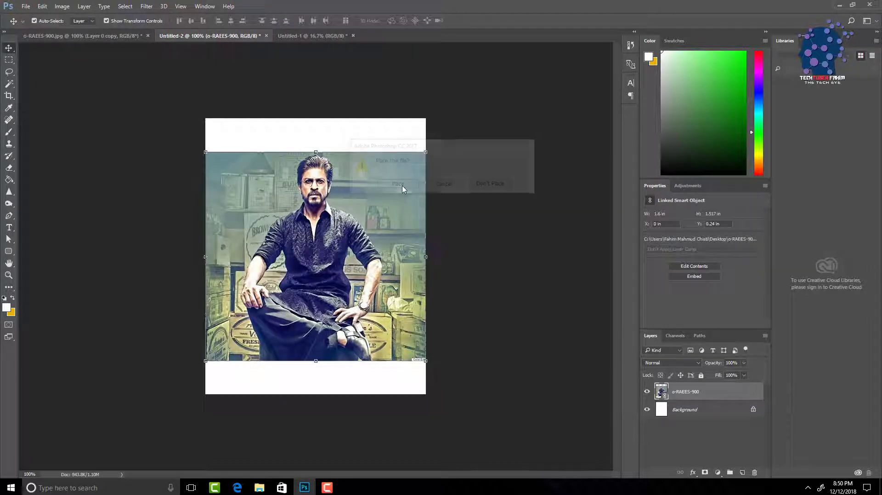
right_click(702, 395)
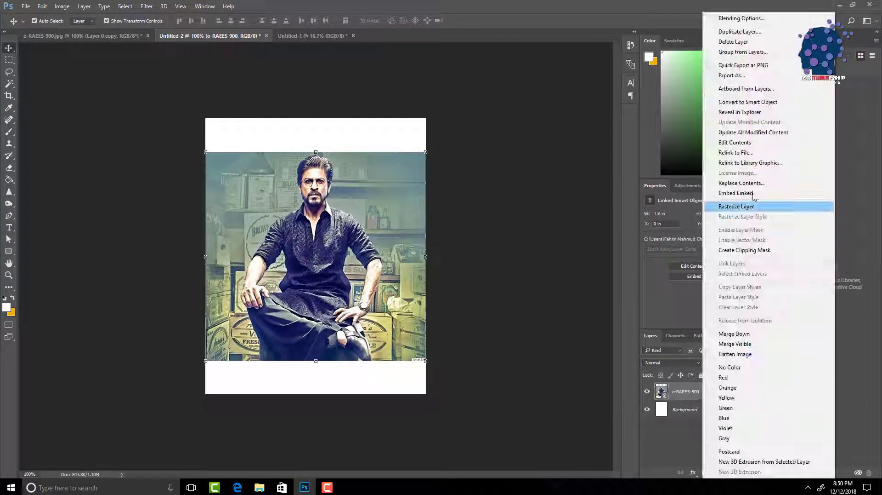
click(745, 102)
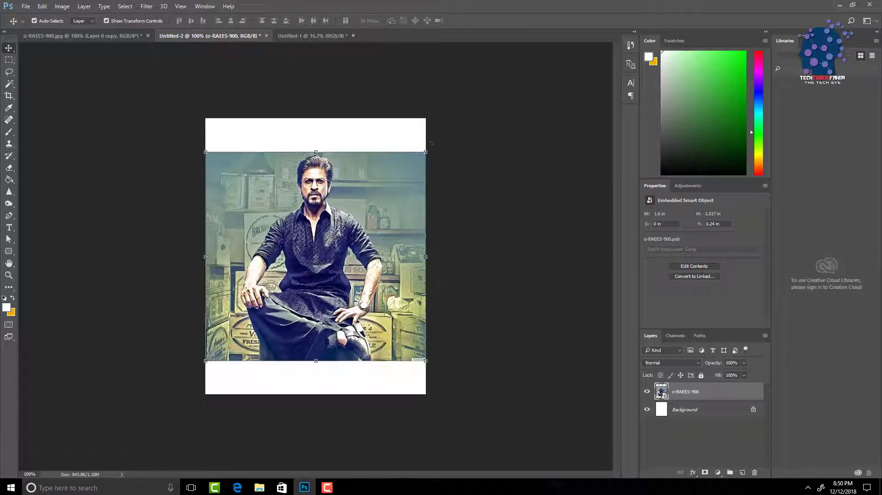
Enlarge the placed portrait to about 257.5% and position the head and shoulders to fill the 1.6 x 2 inch canvas.
drag(427, 150, 574, 42)
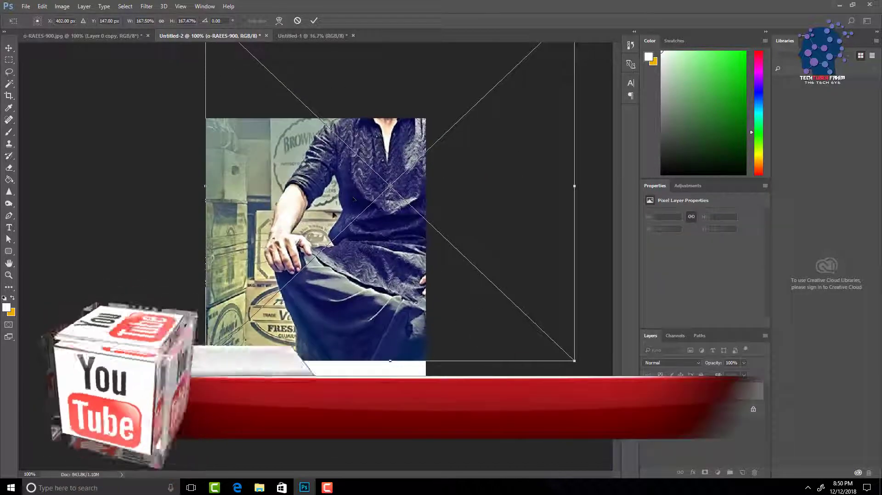
drag(334, 214, 251, 328)
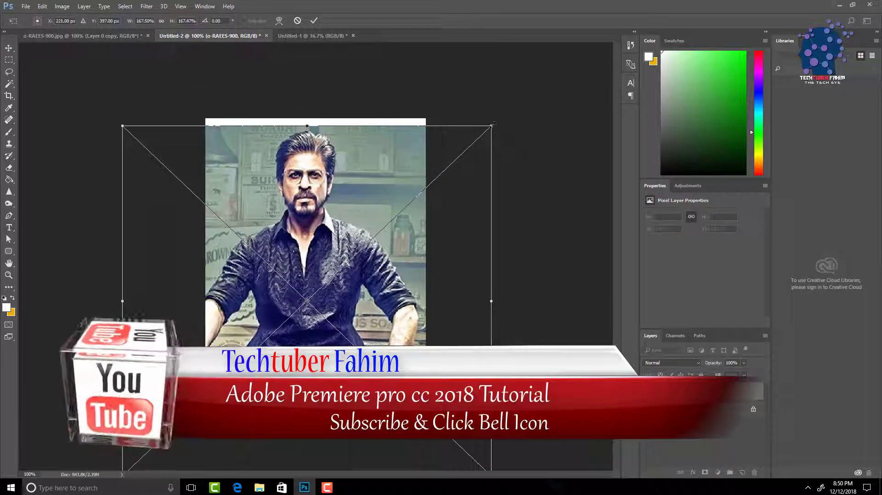
drag(493, 125, 652, 46)
drag(360, 212, 305, 337)
drag(574, 118, 634, 61)
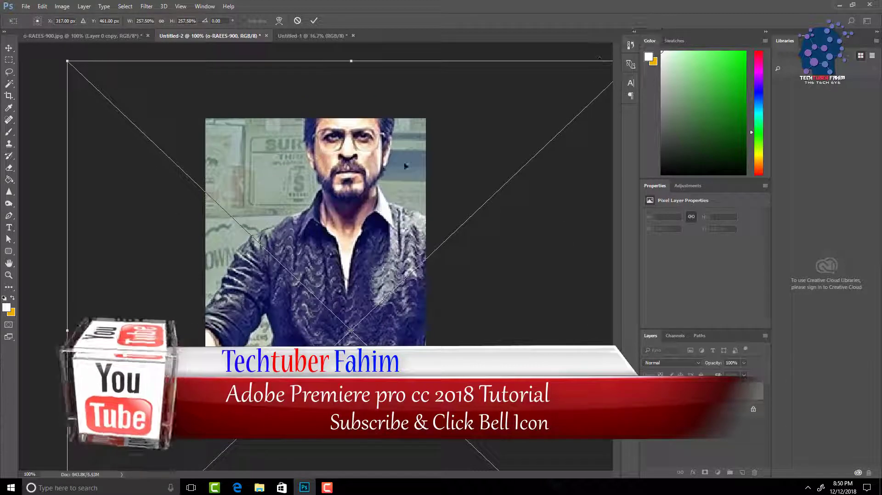
drag(406, 166, 342, 243)
click(9, 47)
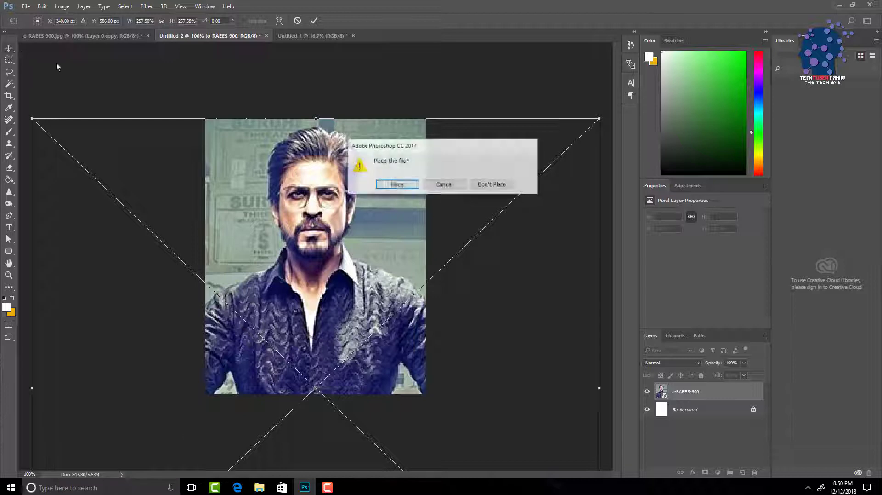
click(390, 184)
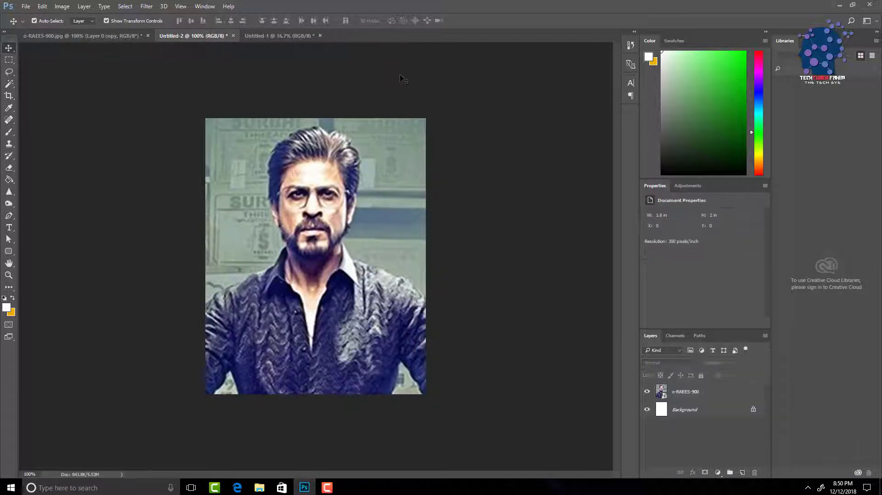
click(366, 236)
click(684, 411)
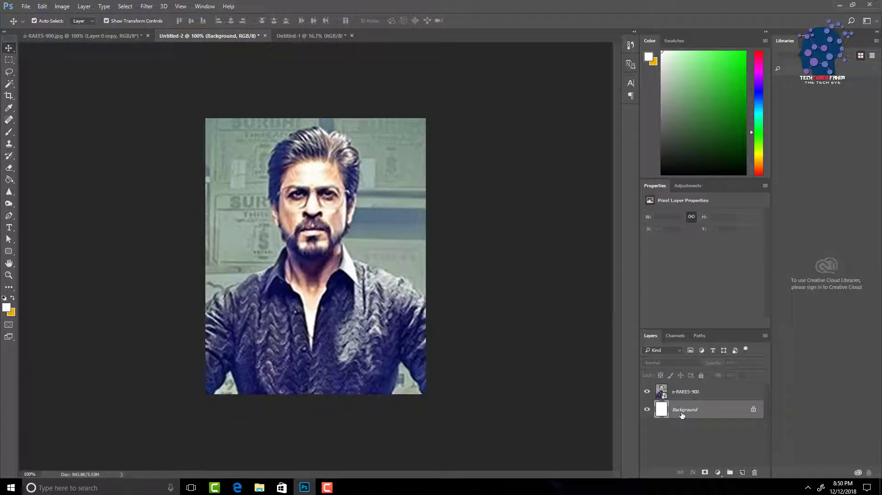
ctrl+click(660, 391)
ctrl+click(684, 409)
click(242, 146)
click(442, 185)
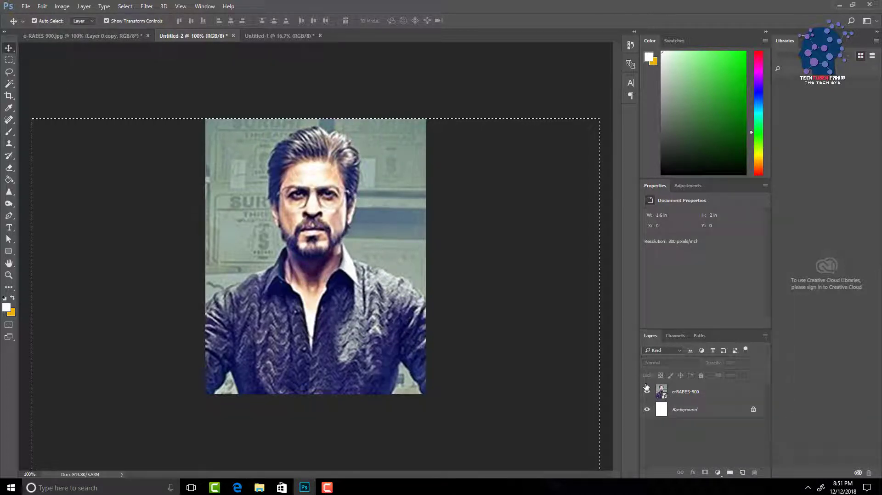
Rasterize the o-RAEES-900 portrait layer in Untitled-2.
click(680, 391)
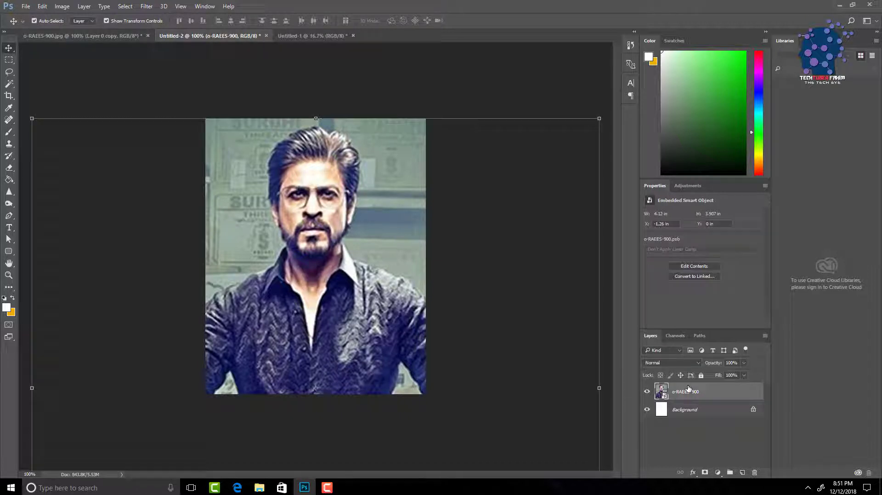
right_click(689, 400)
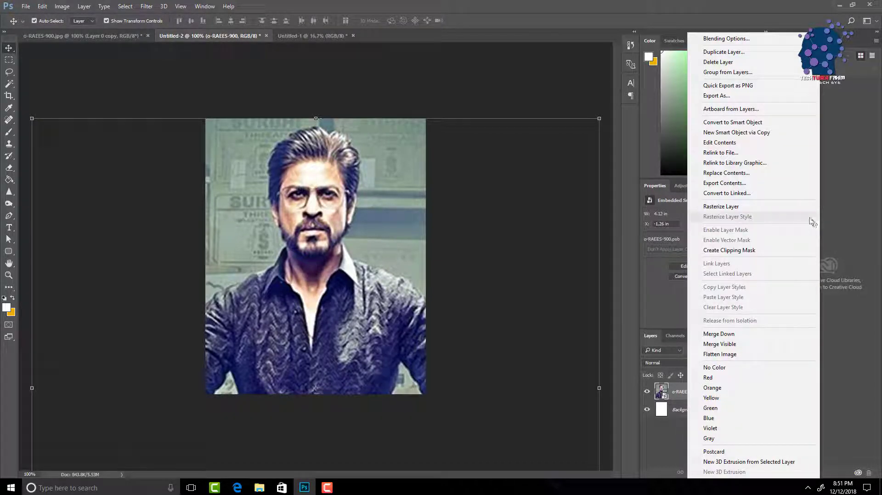
click(761, 207)
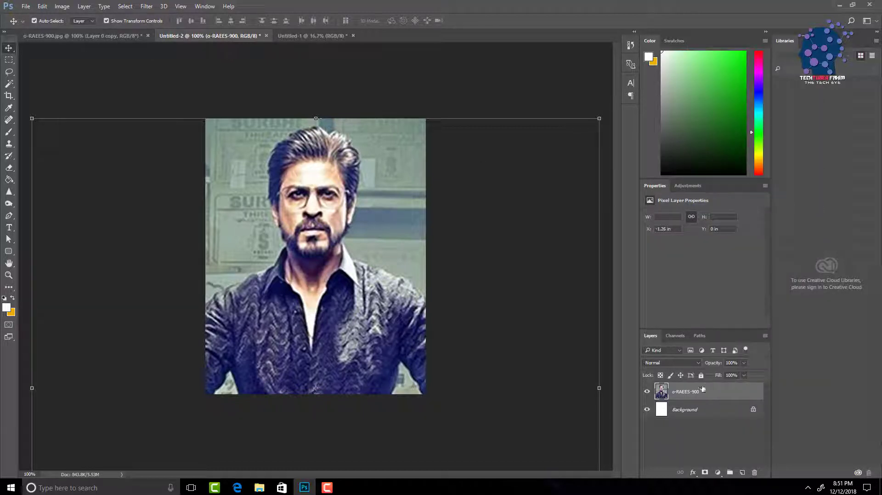
Merge the o-RAEES-900 portrait layer with the Background layer in Untitled-2.
click(679, 415)
ctrl+click(691, 392)
right_click(691, 392)
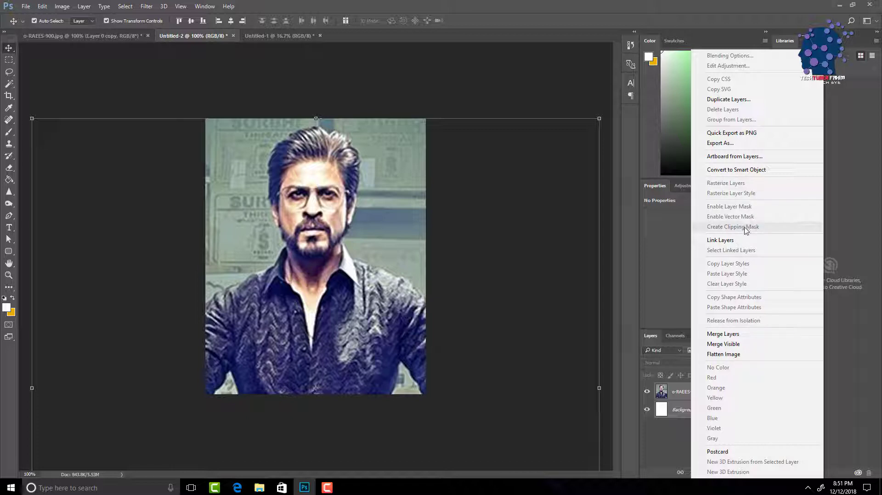
click(724, 334)
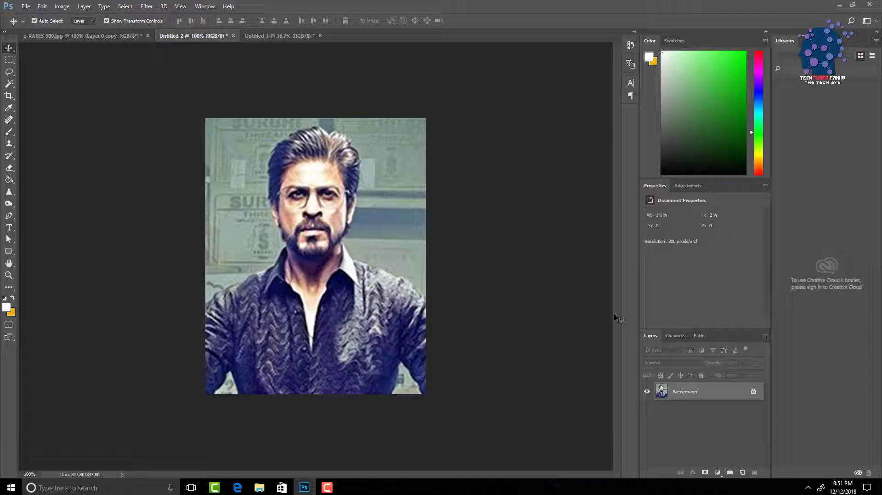
Unlock the merged Background layer and give it a black 3 px outside Stroke layer style.
click(754, 393)
right_click(676, 396)
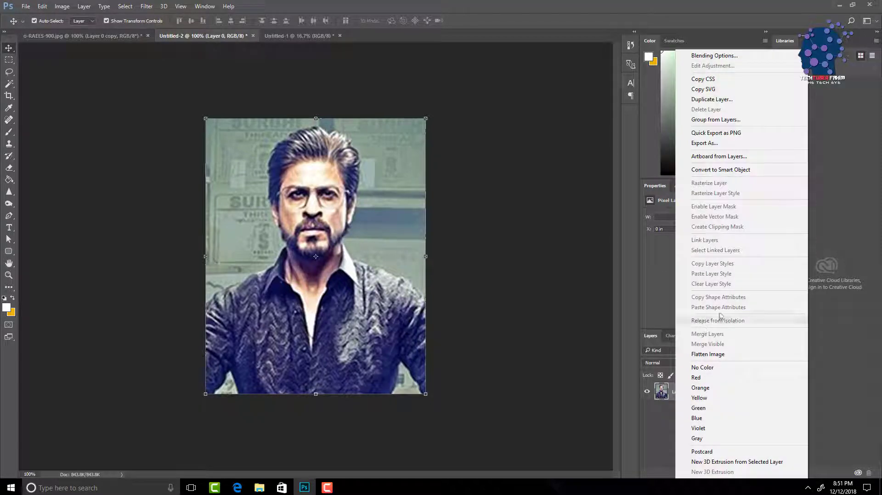
click(715, 56)
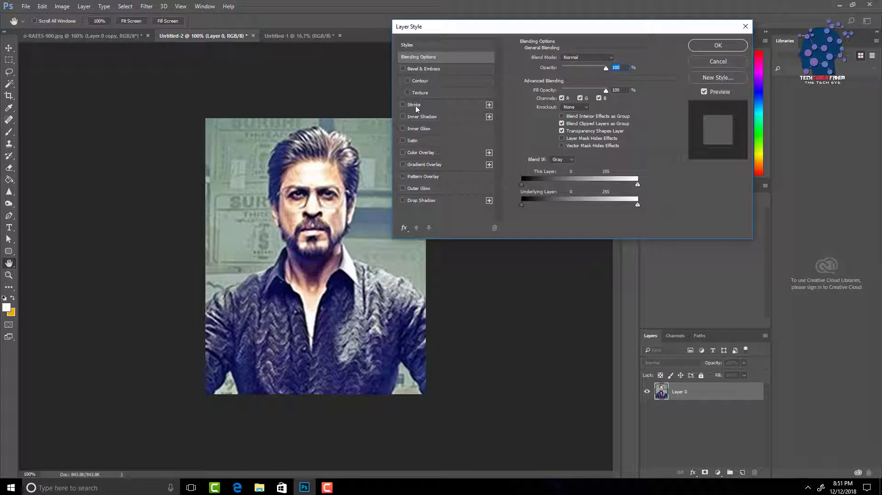
click(403, 105)
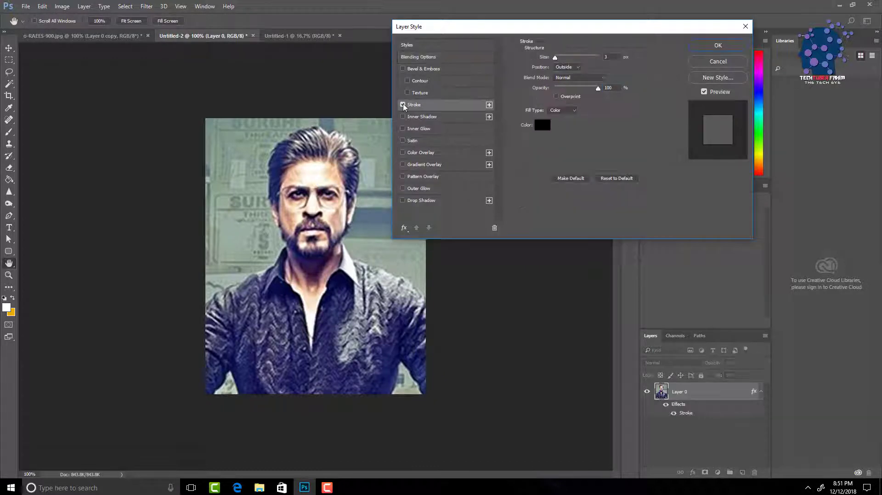
click(612, 57)
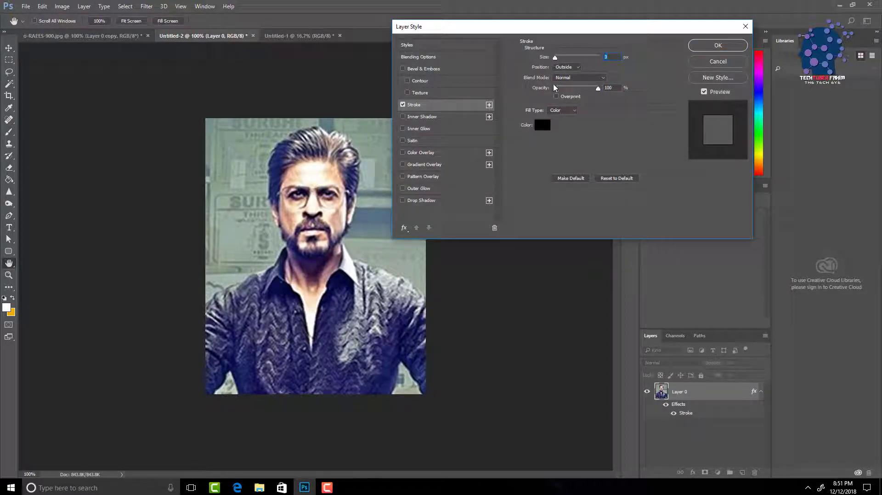
click(729, 49)
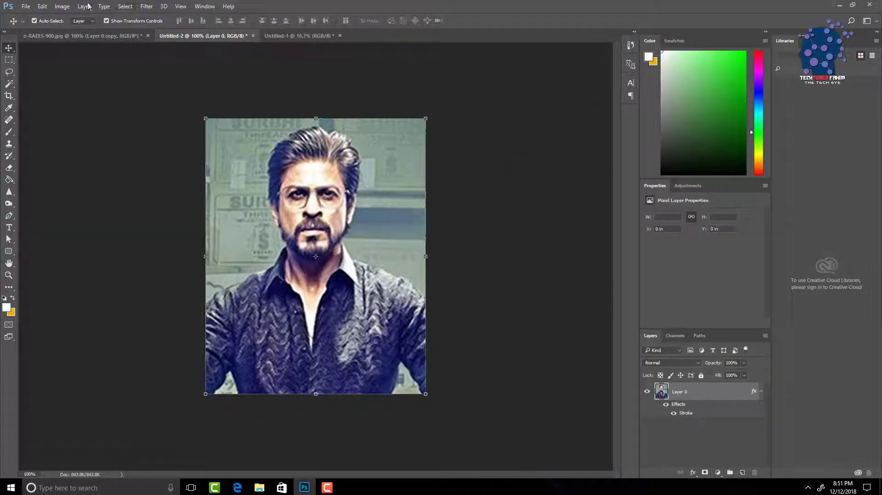
Enlarge the Untitled-2 canvas to 1.65 inches wide and slightly taller, keeping the photo centred within the added margin.
click(62, 6)
click(74, 81)
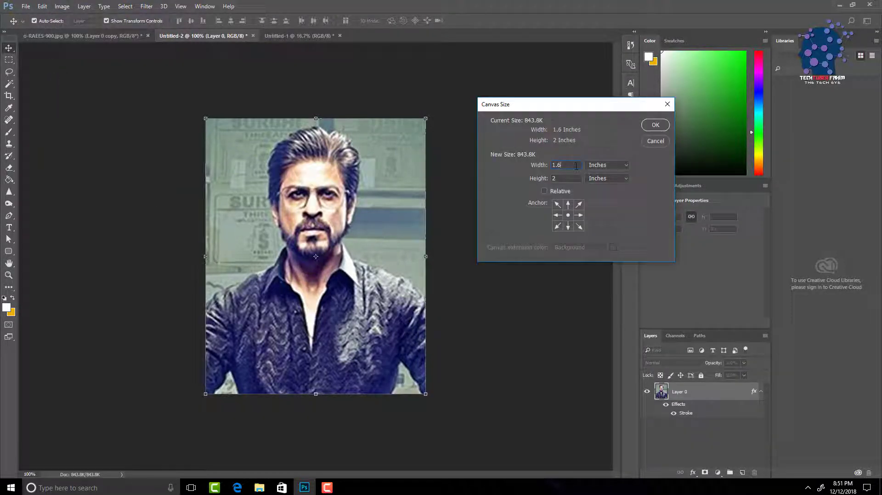
text(5)
click(567, 178)
click(655, 125)
Examine the sheet of repeated passport photos in Untitled-1 at closer zoom and return to the Untitled-2 document.
click(42, 6)
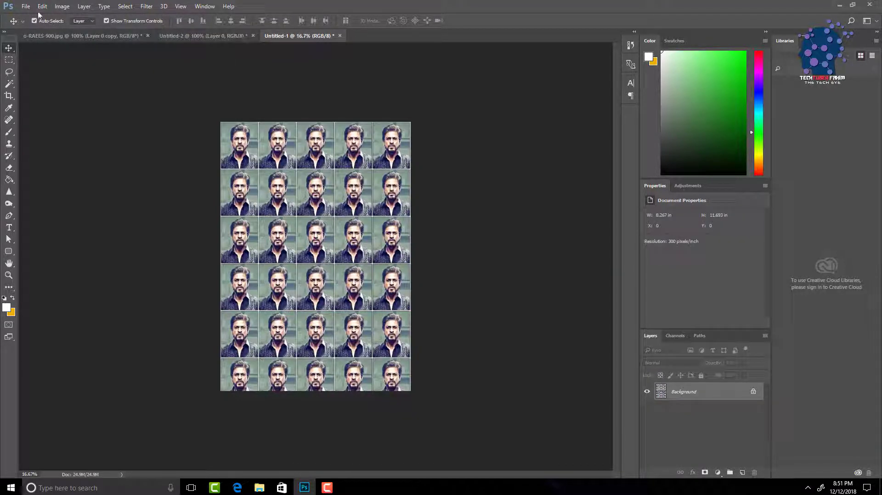
click(42, 6)
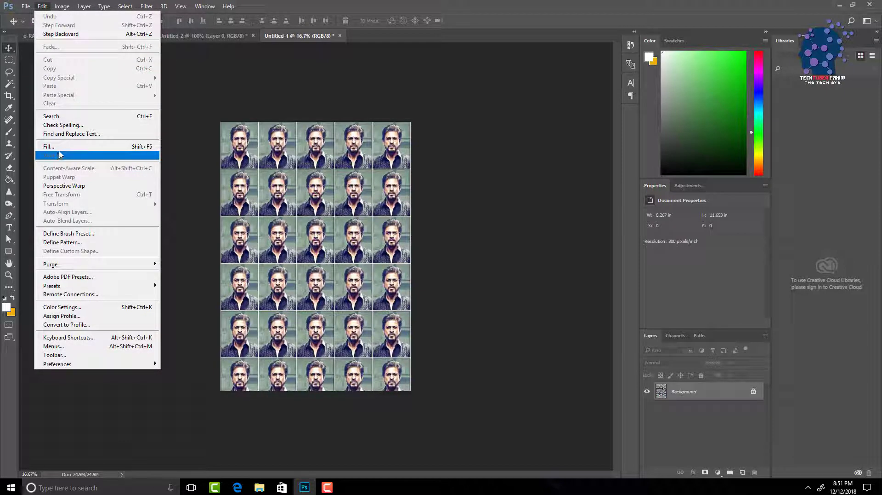
click(544, 182)
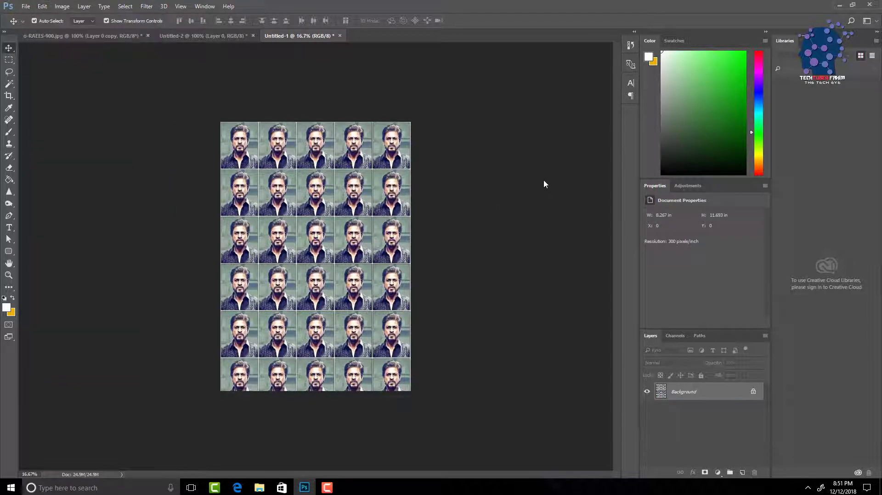
key(ctrl+plus)
key(ctrl+plus)
key(ctrl+plus)
key(ctrl+minus)
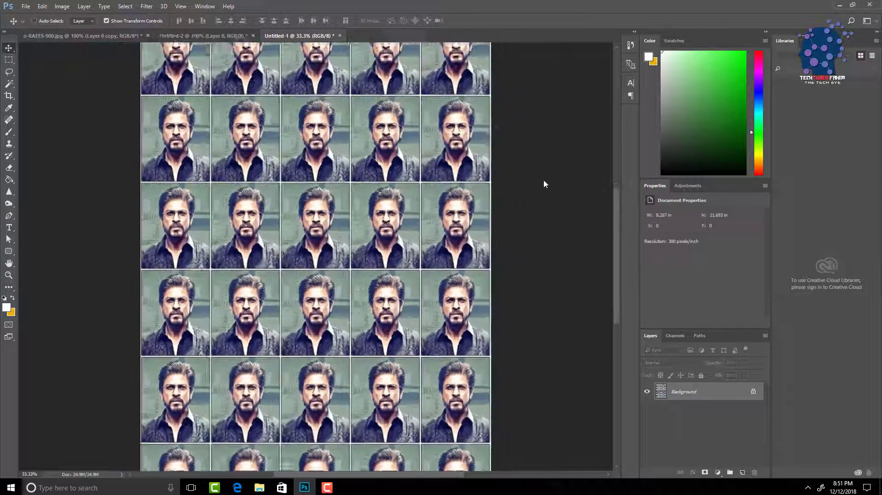
key(ctrl+minus)
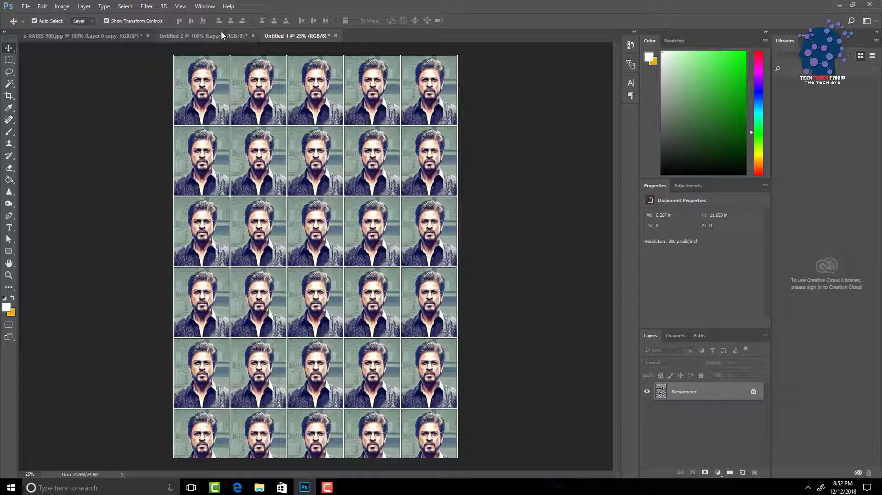
click(202, 36)
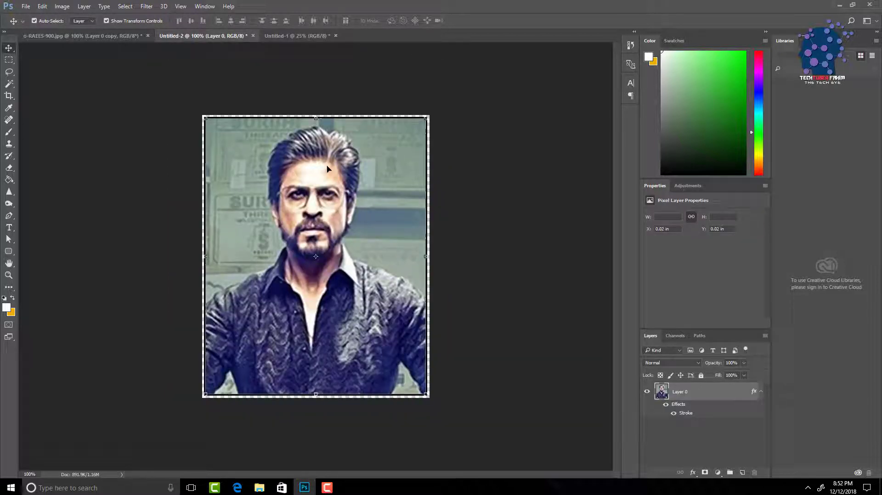